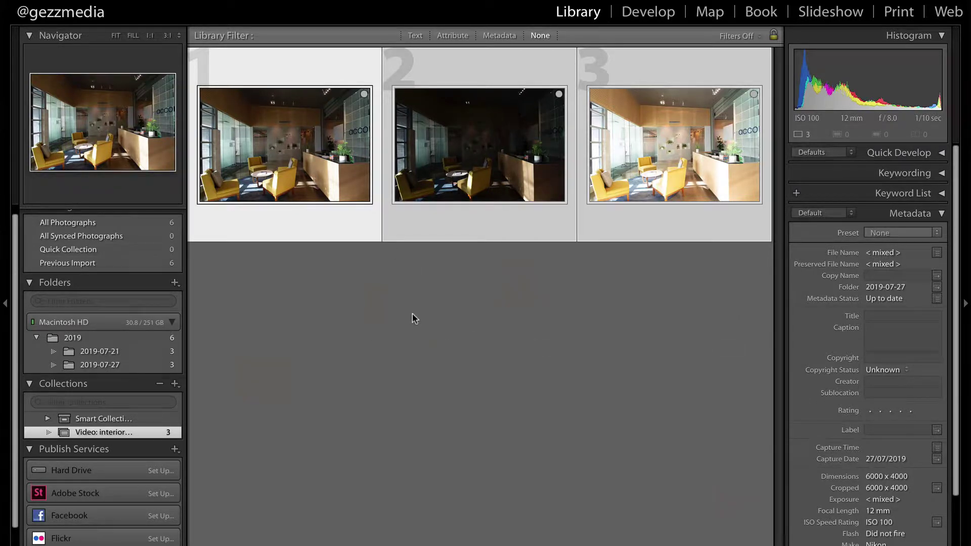
# View each lobby exposure full size in Loupe, stepping from normal to darker to brighter
pyautogui.press('e')
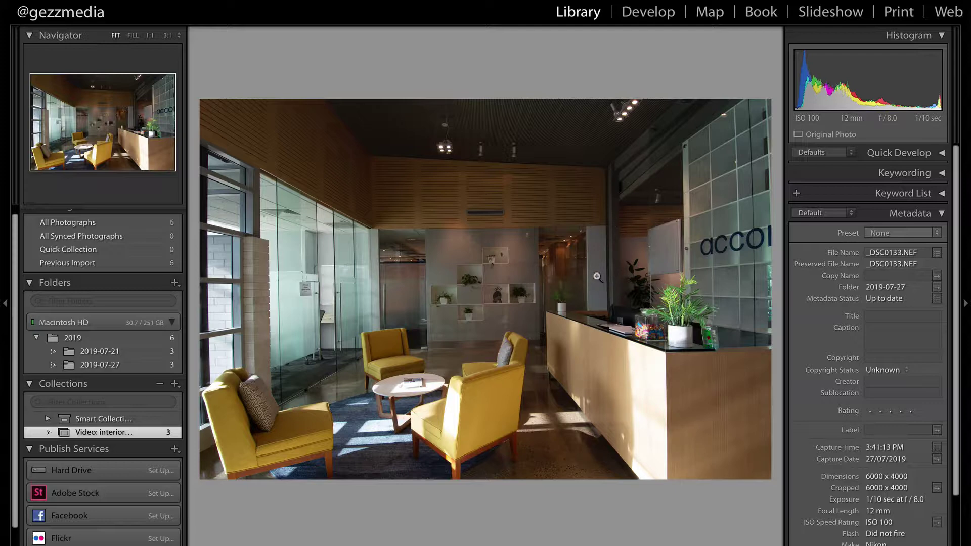
pyautogui.click(586, 247)
pyautogui.press('g')
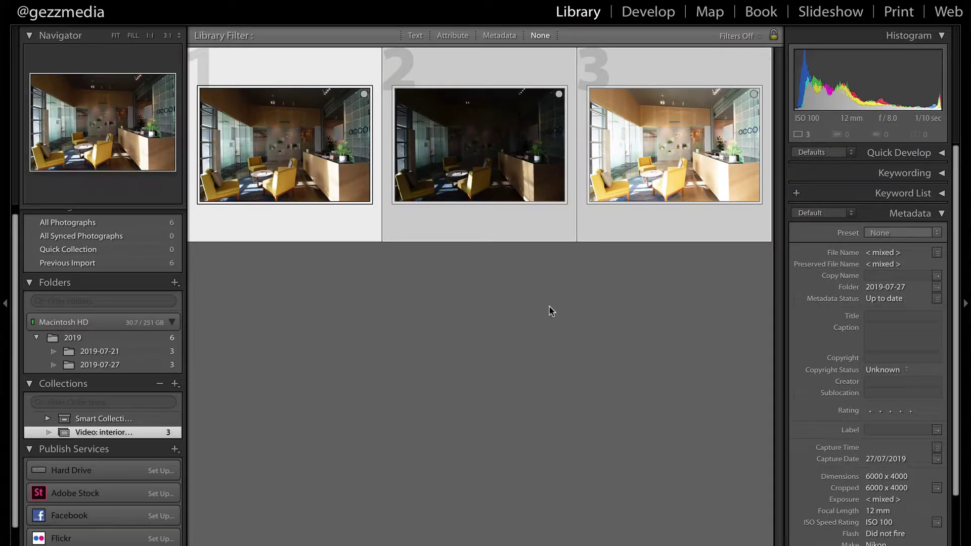
pyautogui.doubleClick(281, 168)
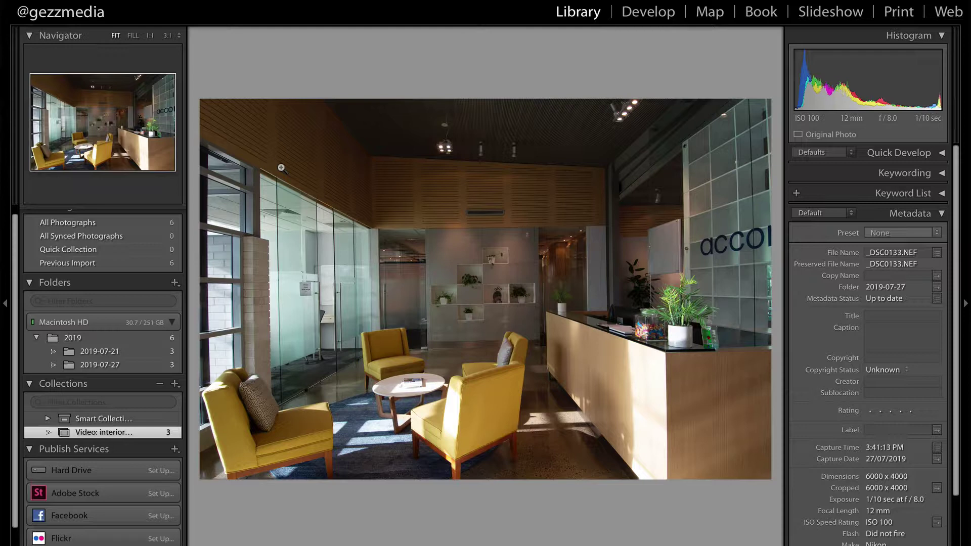
pyautogui.press('Right')
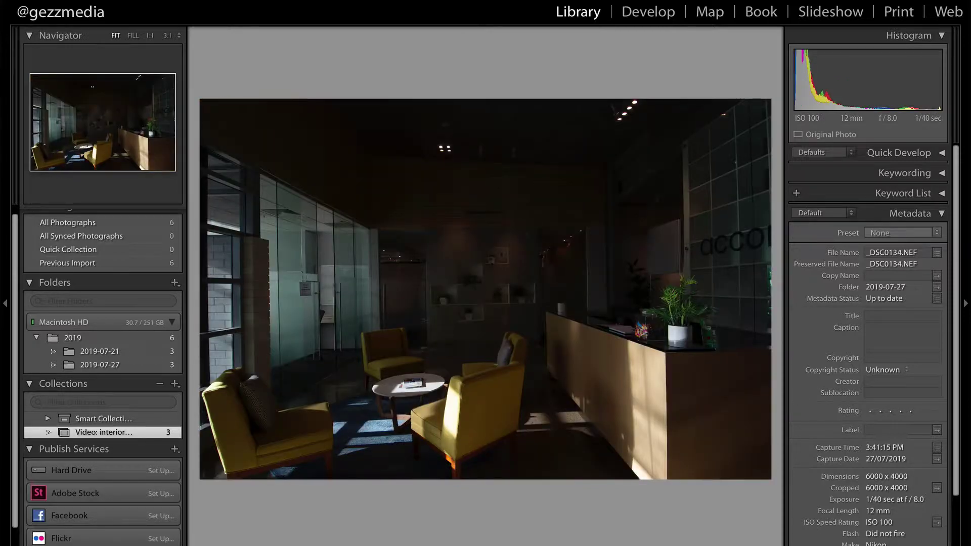
pyautogui.press('Right')
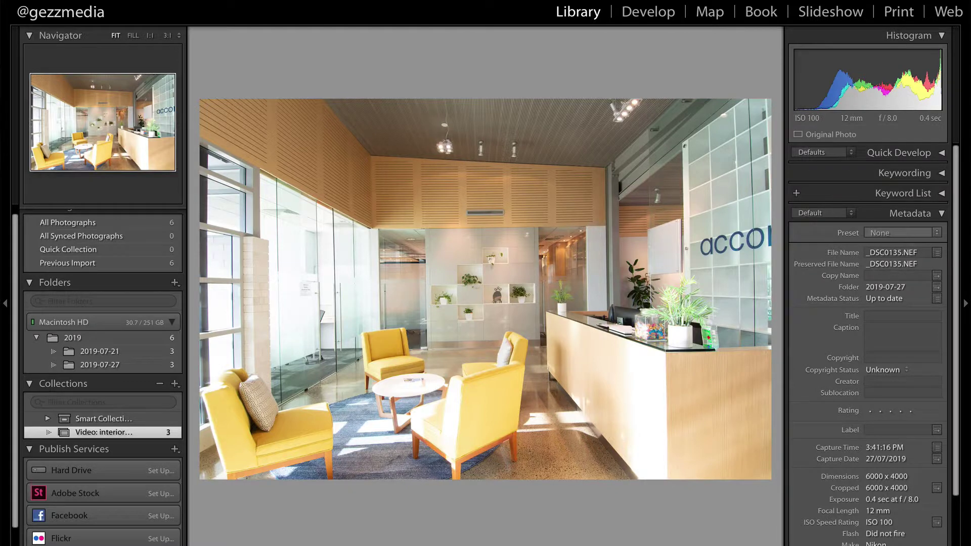
# Open the normal lobby exposure in the Develop module, dismissing the intro tip
pyautogui.press('g')
pyautogui.click(256, 62)
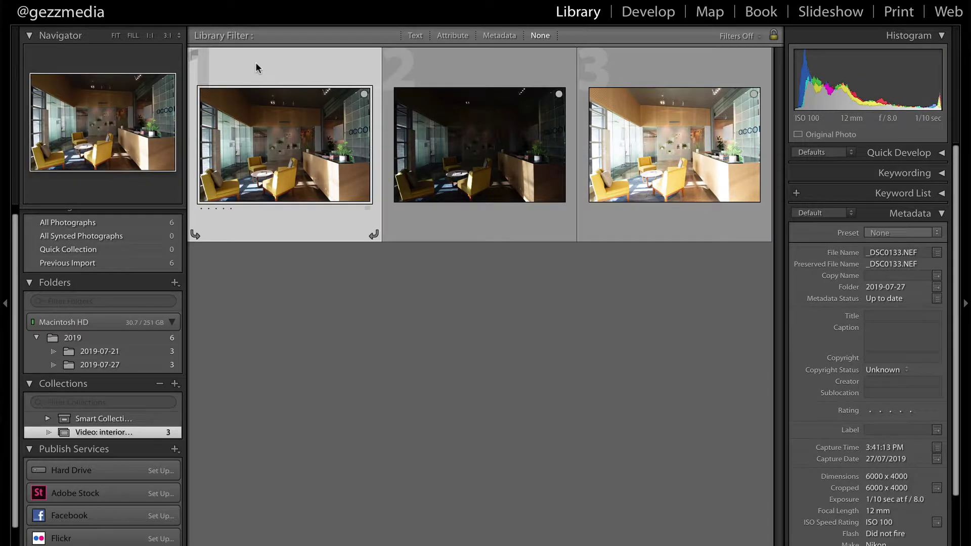
pyautogui.moveTo(673, 151)
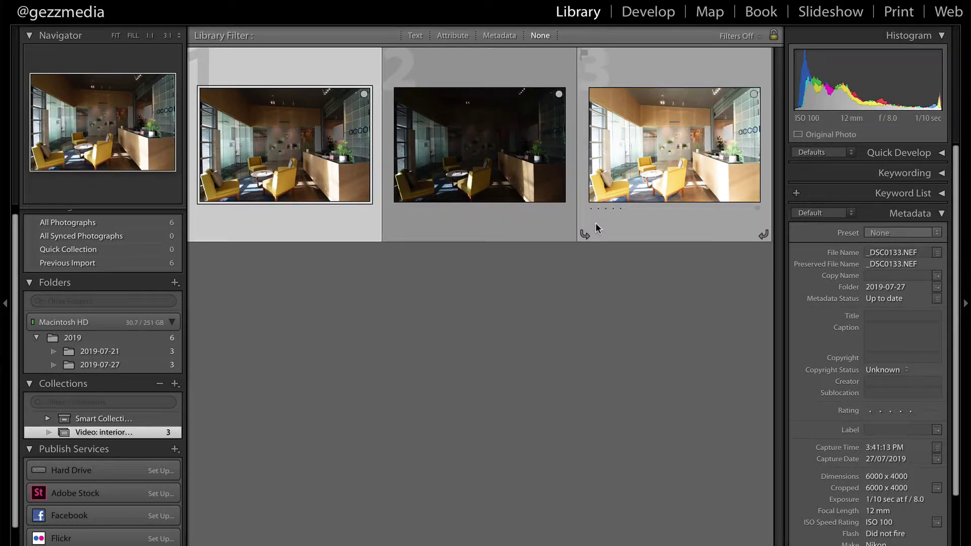
pyautogui.press('d')
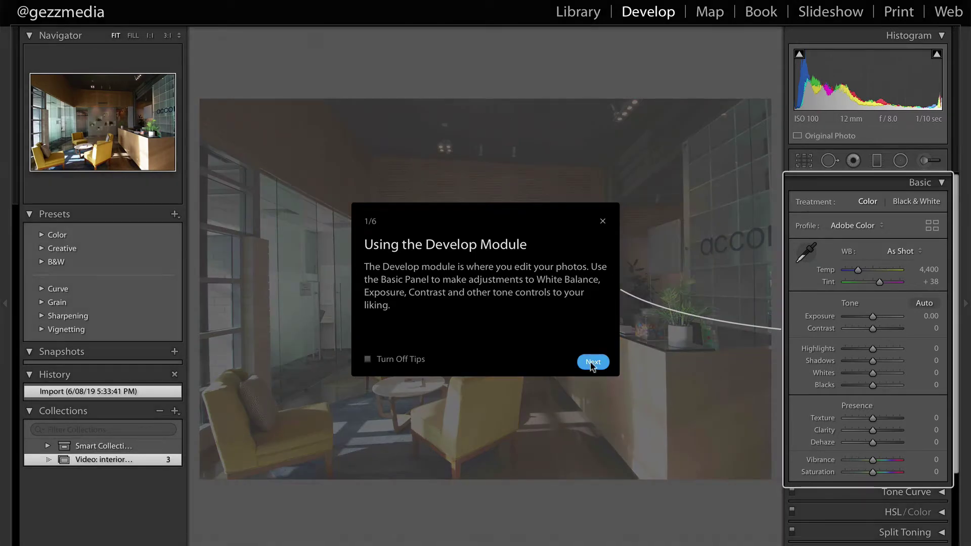
pyautogui.click(592, 364)
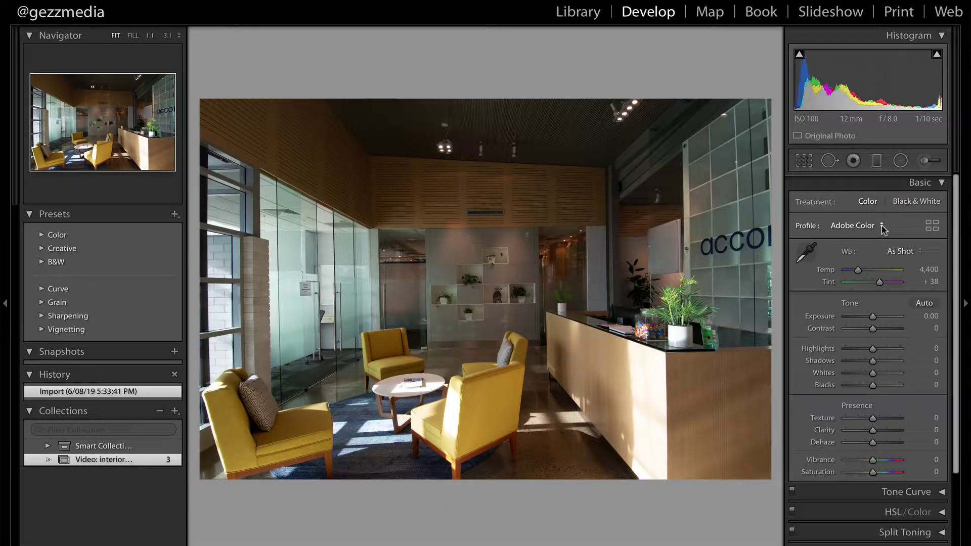
# Compare the Adobe Vivid and Adobe Color profiles, ending on Adobe Vivid
pyautogui.click(882, 227)
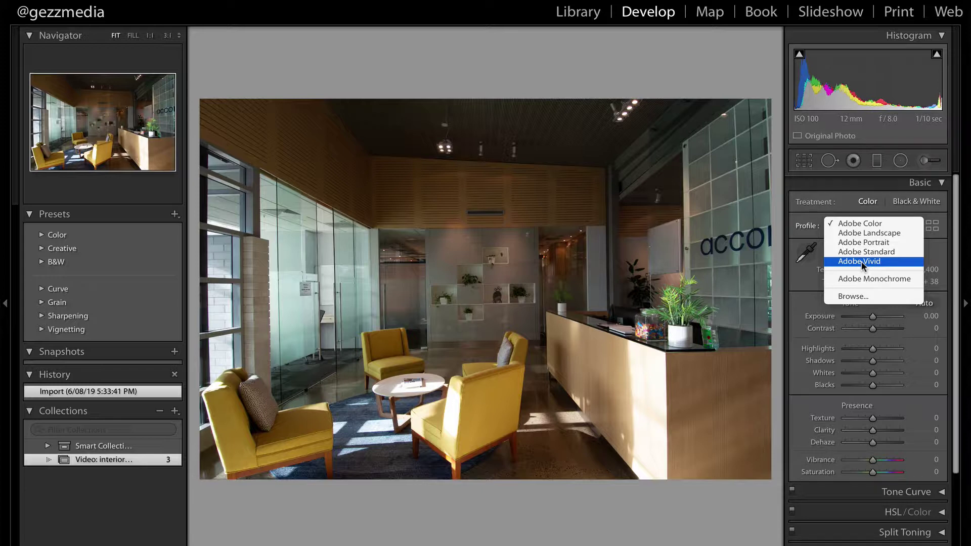
pyautogui.click(862, 261)
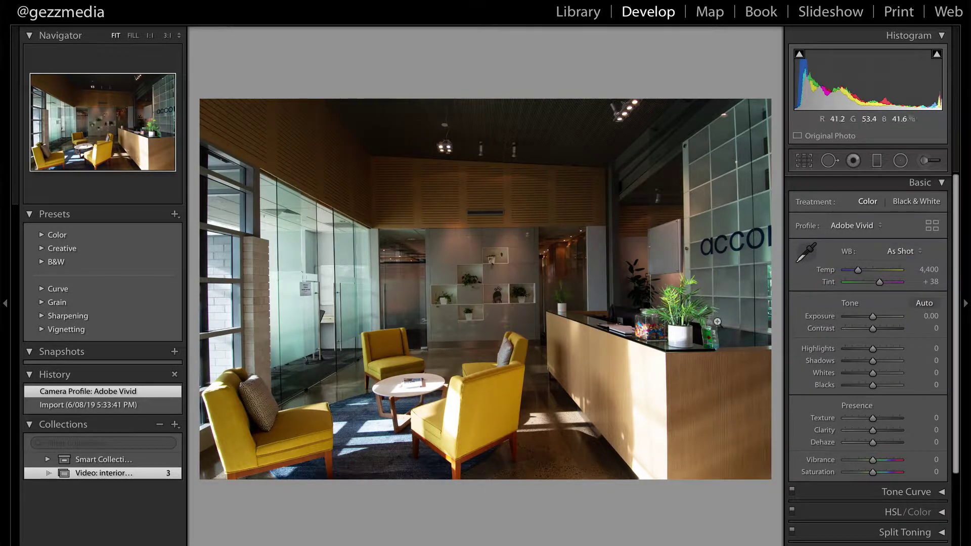
pyautogui.click(879, 226)
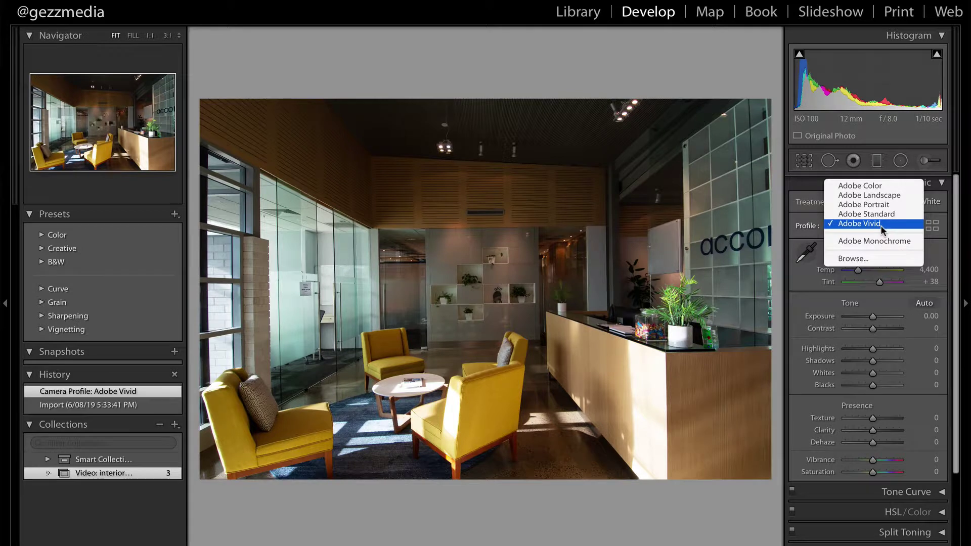
pyautogui.click(880, 186)
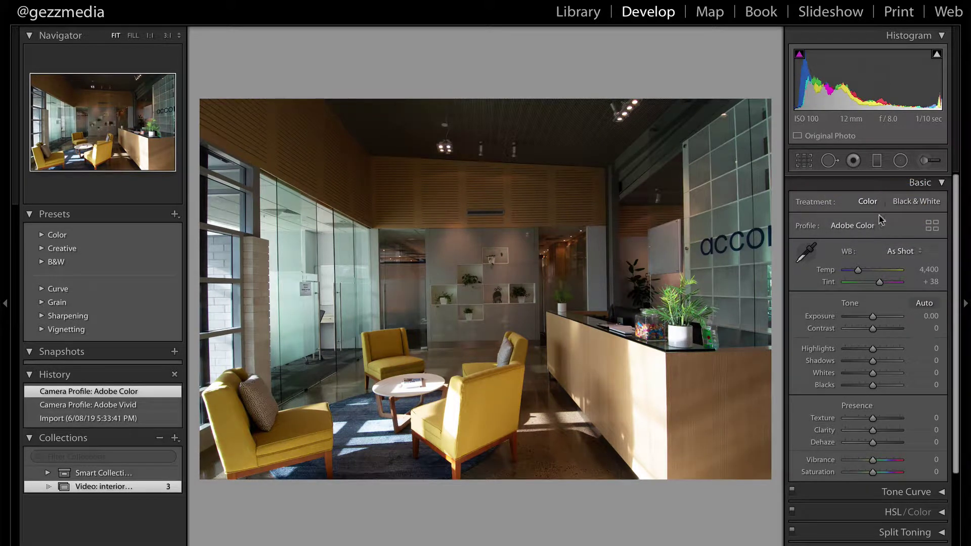
pyautogui.click(884, 231)
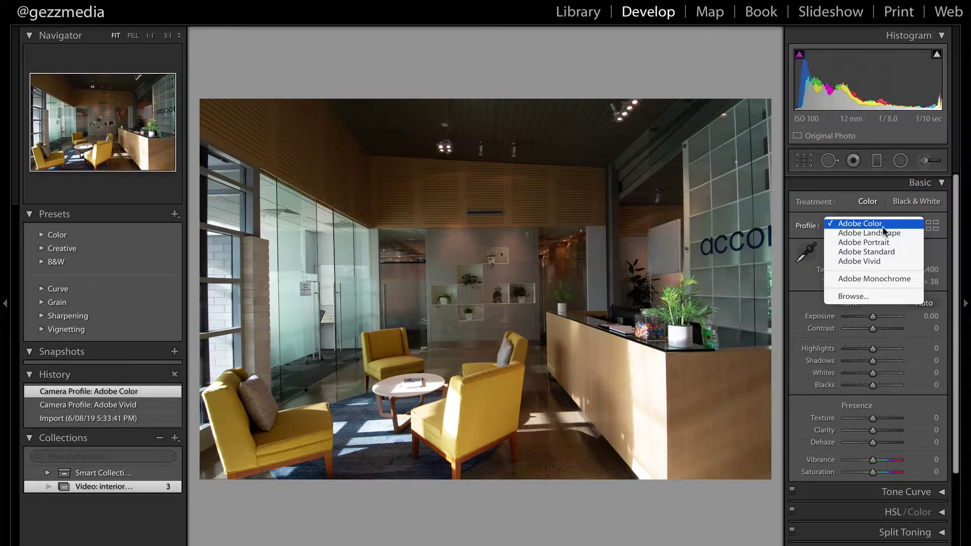
pyautogui.click(871, 261)
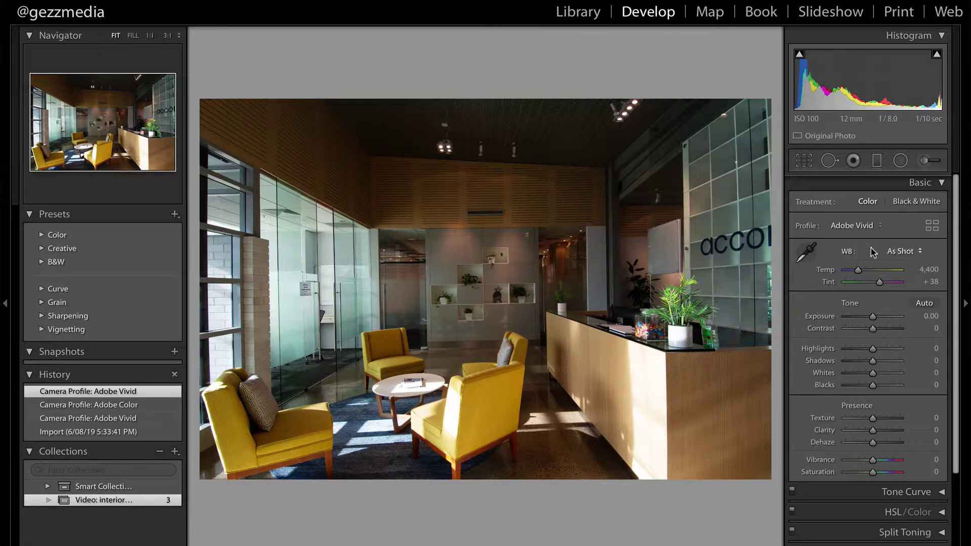
# Expand the Detail panel and set sharpening Masking to 30 using the Alt mask preview
pyautogui.scroll(-3, 872, 252)
pyautogui.scroll(-1, 871, 251)
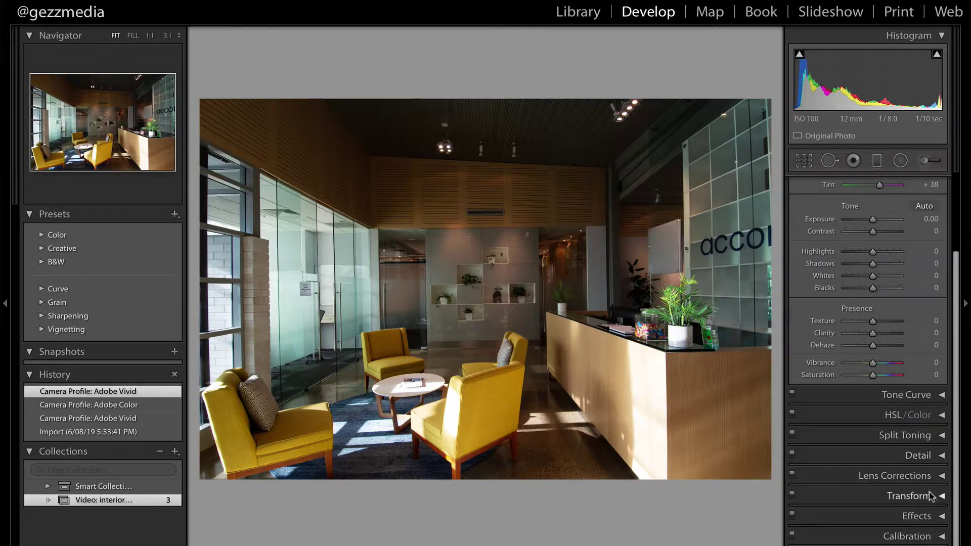
pyautogui.click(933, 475)
pyautogui.click(941, 311)
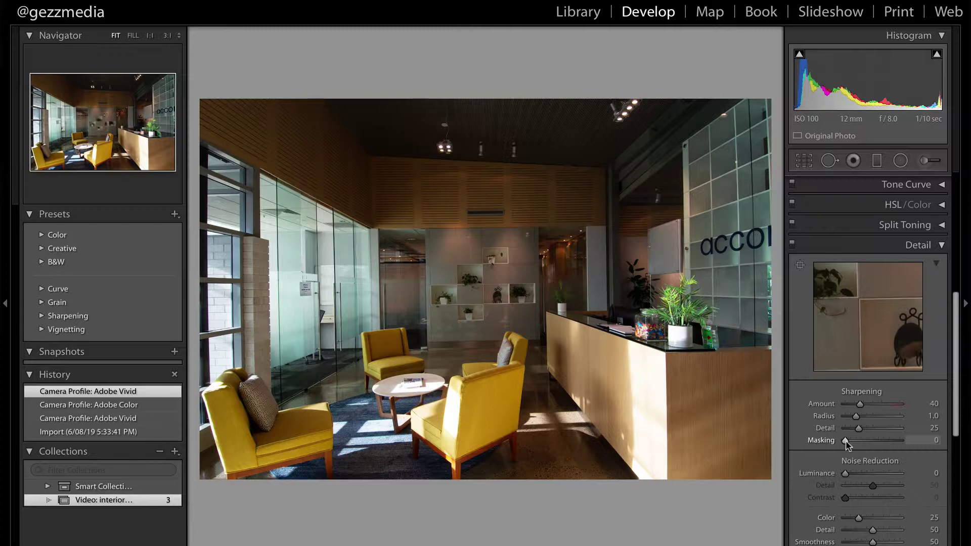
pyautogui.press('alt')
pyautogui.keyDown('alt'); pyautogui.click(845, 441); pyautogui.keyUp('alt')
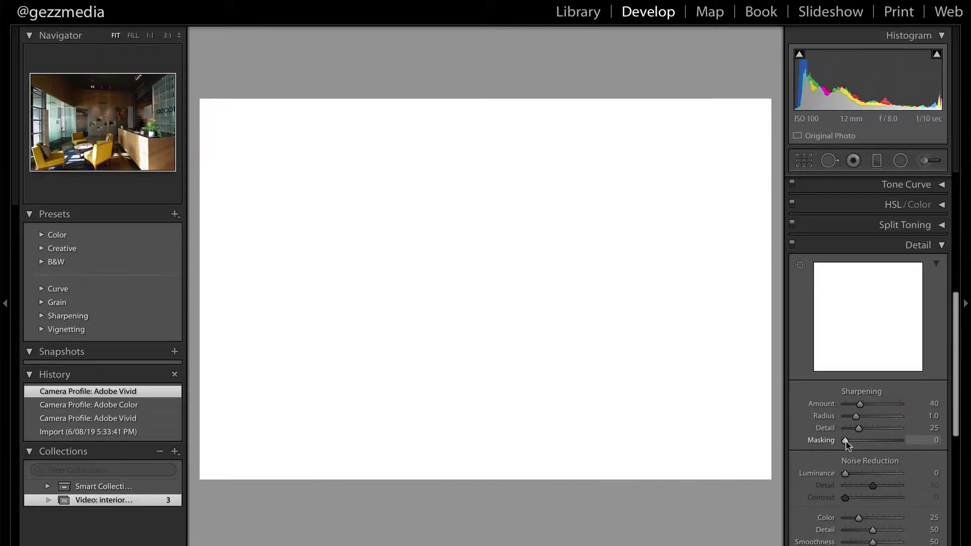
pyautogui.moveTo(846, 440); pyautogui.dragTo(862, 444)
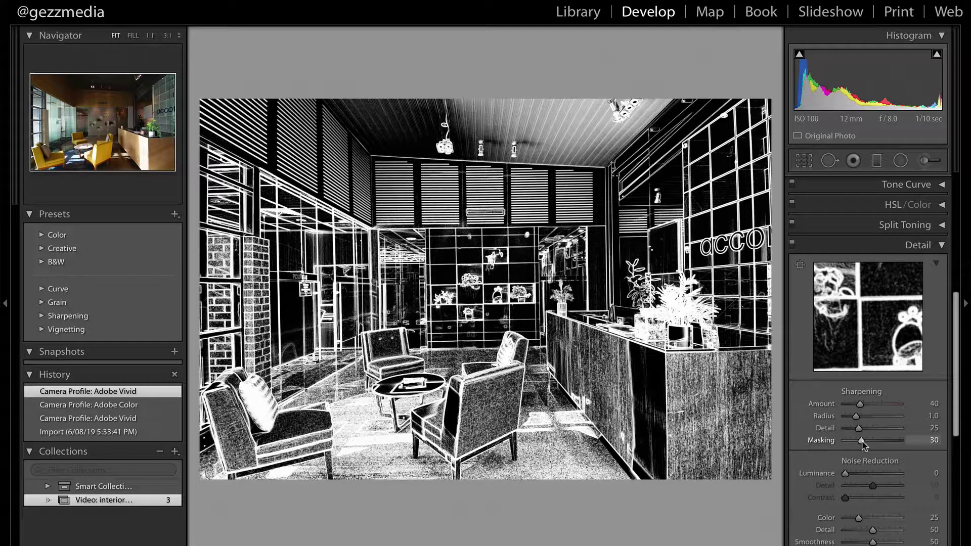
pyautogui.moveTo(861, 441); pyautogui.dragTo(862, 440)
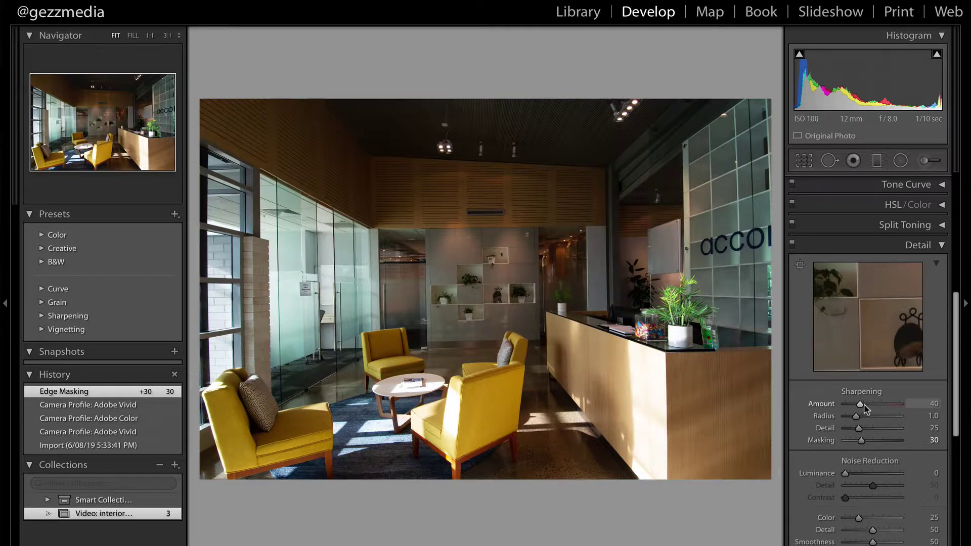
# Set sharpening Amount to 80 and compare at 1:1 by toggling Detail off and on
pyautogui.moveTo(859, 405); pyautogui.dragTo(885, 403)
pyautogui.moveTo(885, 403); pyautogui.dragTo(873, 404)
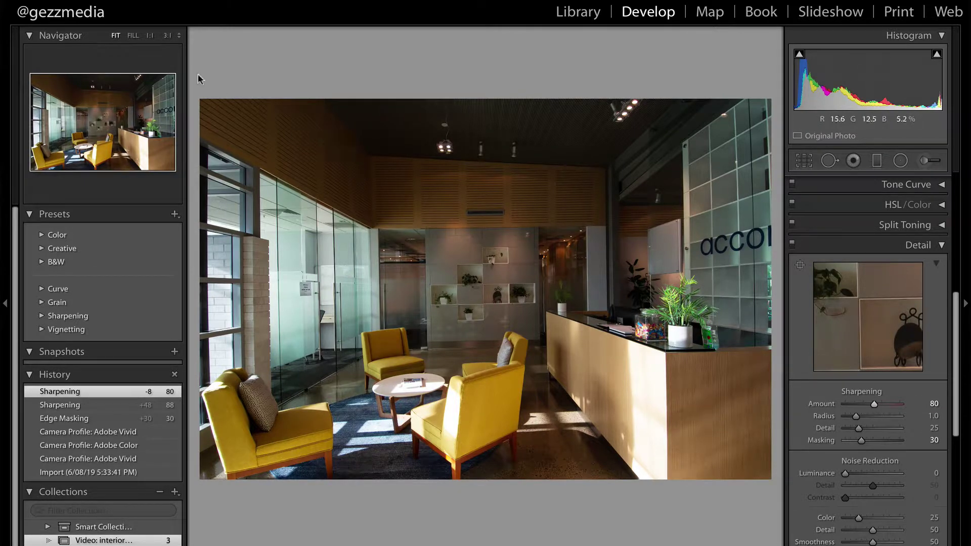
pyautogui.click(150, 36)
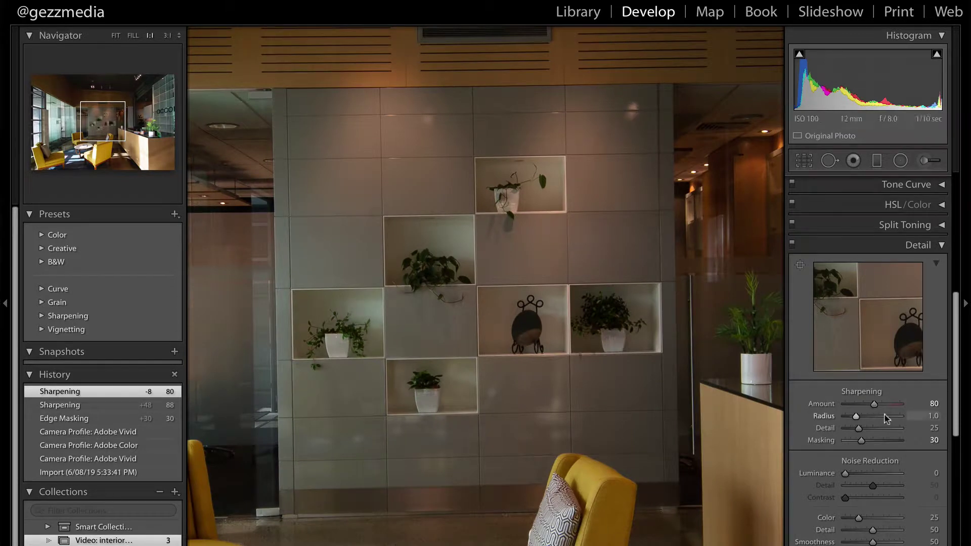
pyautogui.click(792, 244)
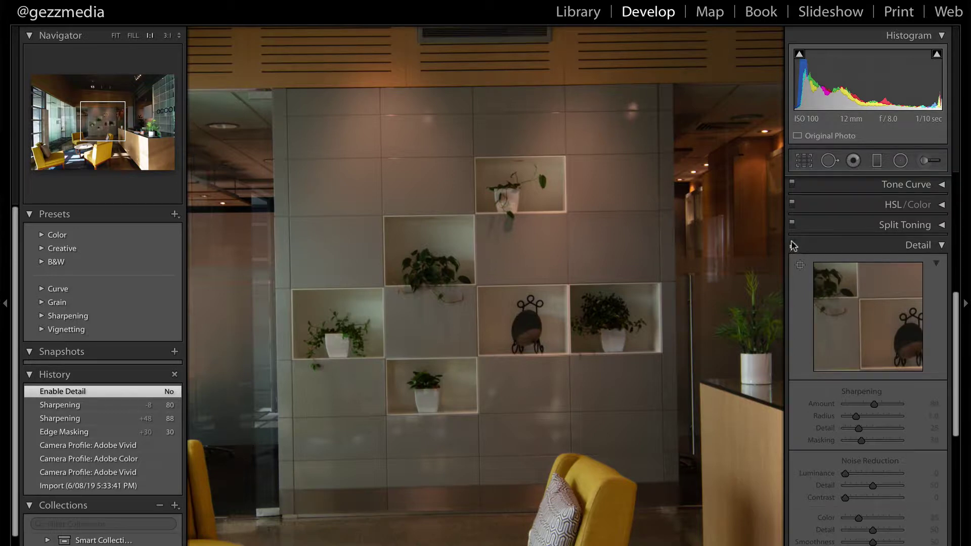
pyautogui.click(792, 244)
# Inspect the window area at 1:1 and enable Remove Chromatic Aberration
pyautogui.press('g')
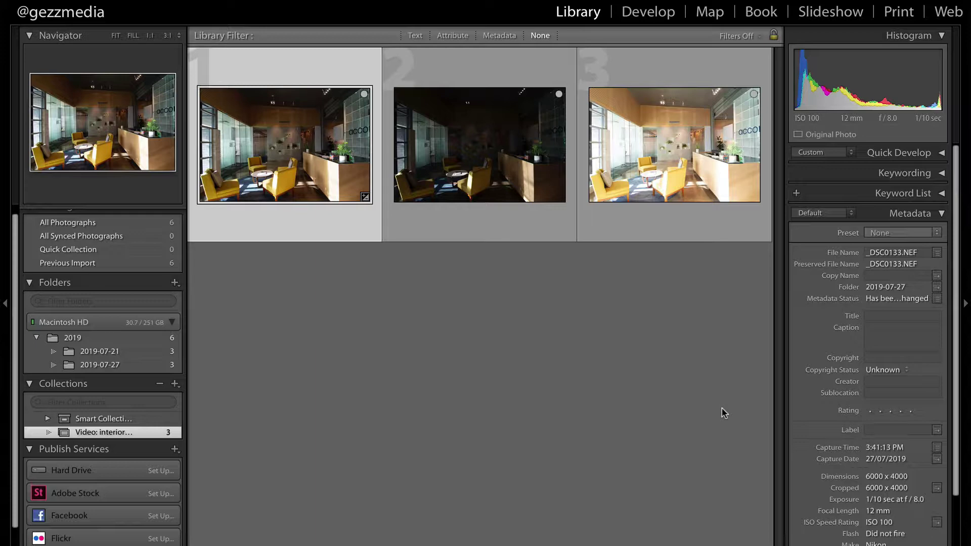
pyautogui.press('d')
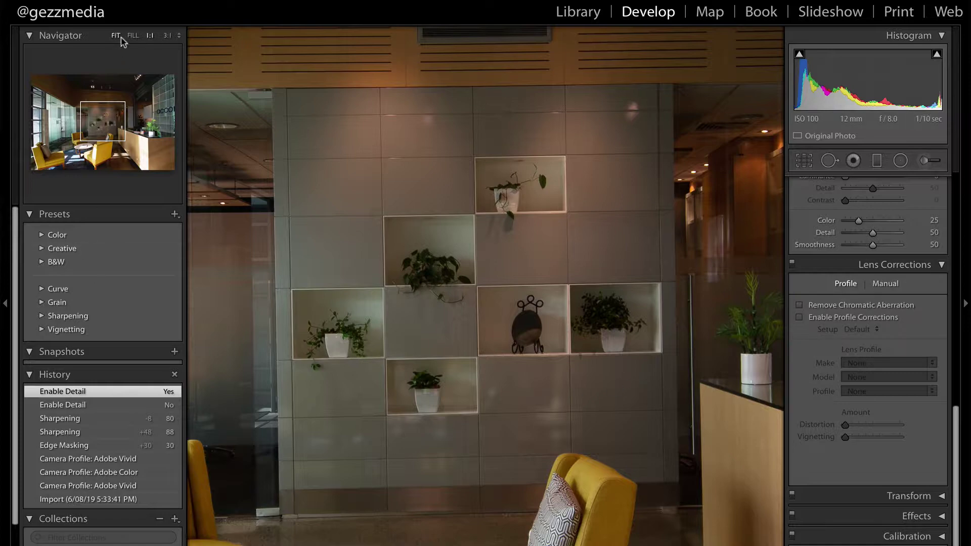
pyautogui.click(46, 140)
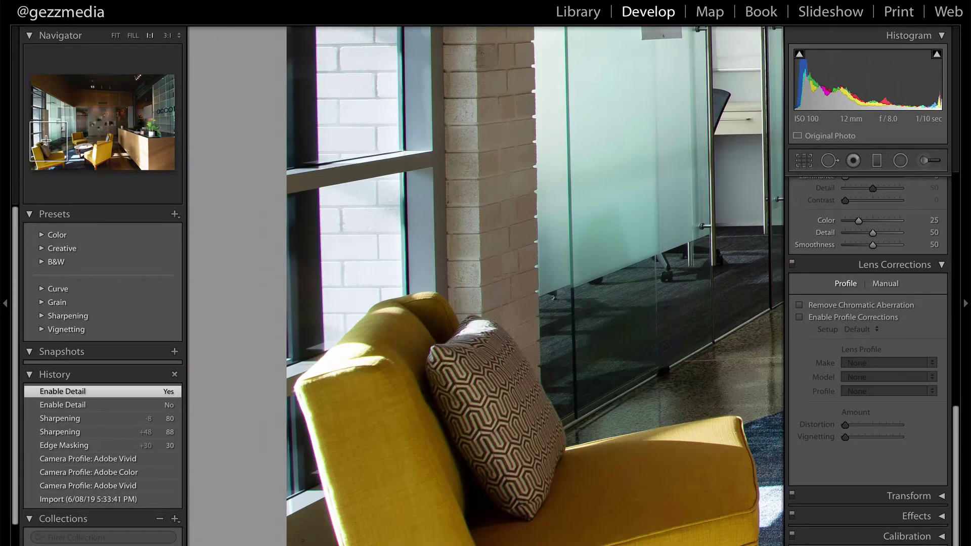
pyautogui.moveTo(46, 140); pyautogui.dragTo(49, 137)
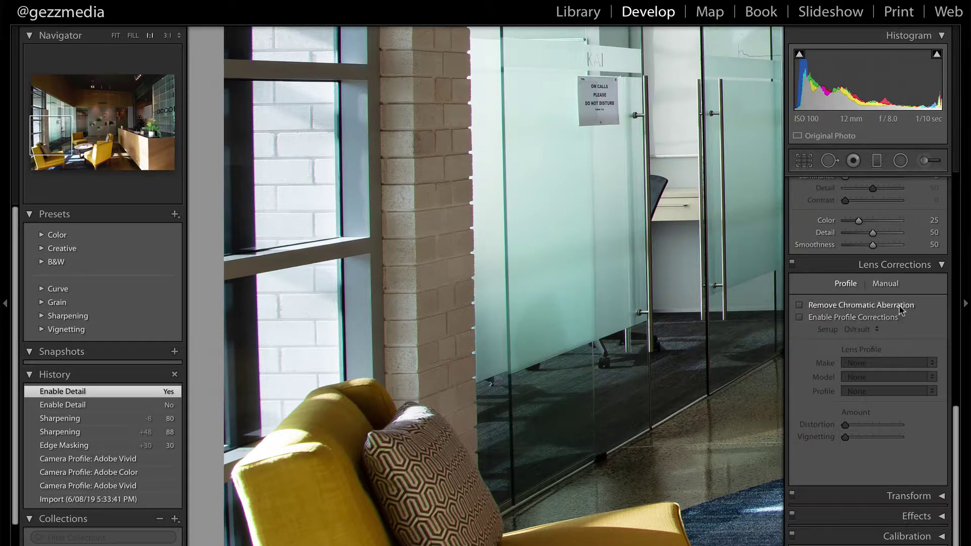
pyautogui.click(799, 306)
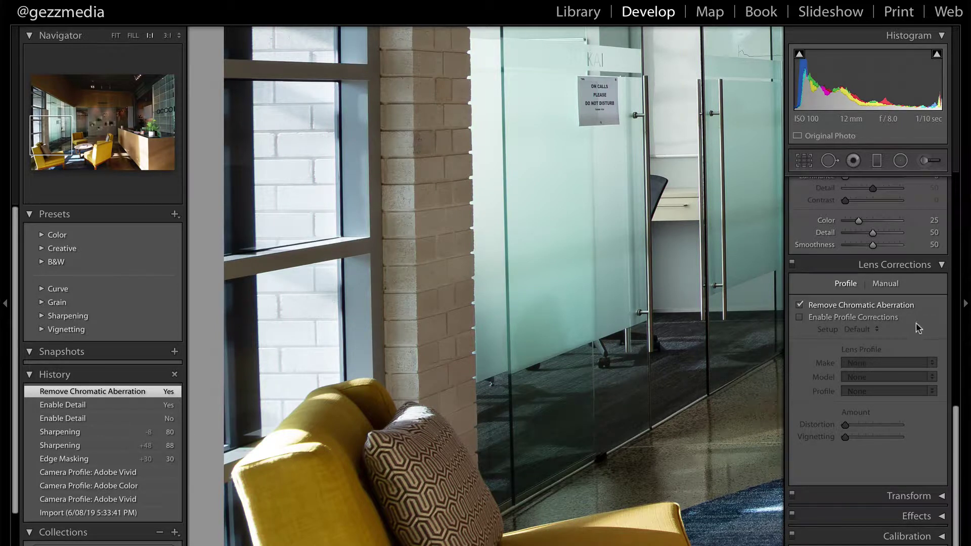
pyautogui.click(115, 35)
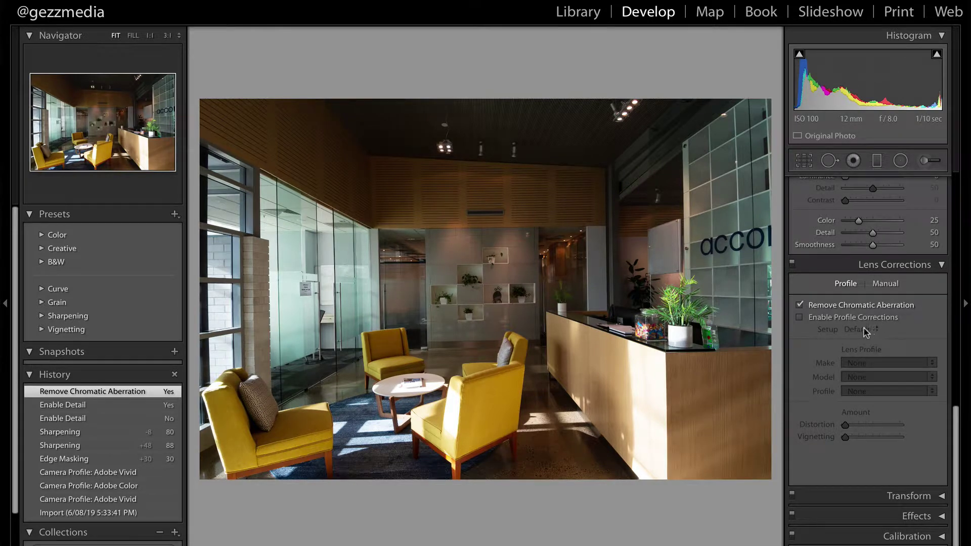
# Enable the Nikon lens profile correction, toggling it to compare, then return to the grid
pyautogui.click(800, 319)
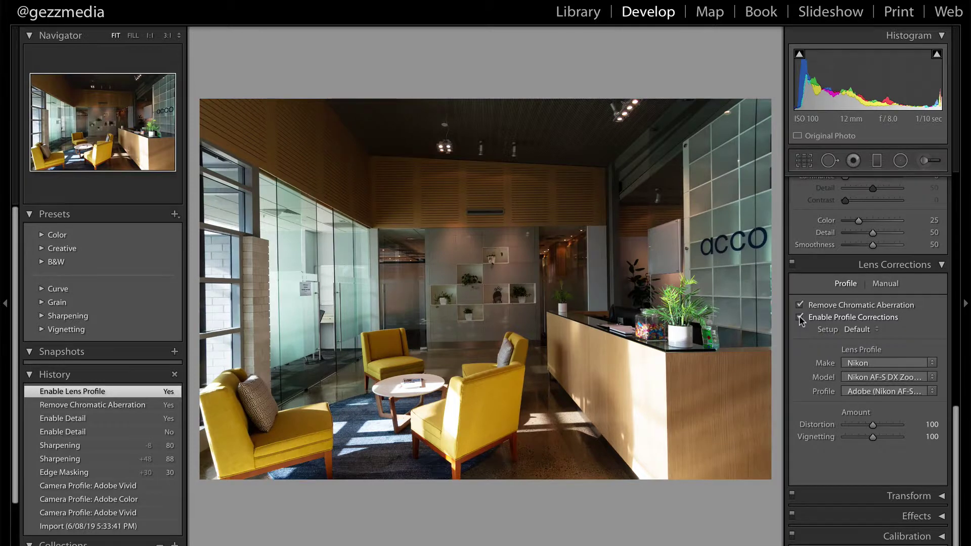
pyautogui.click(800, 319)
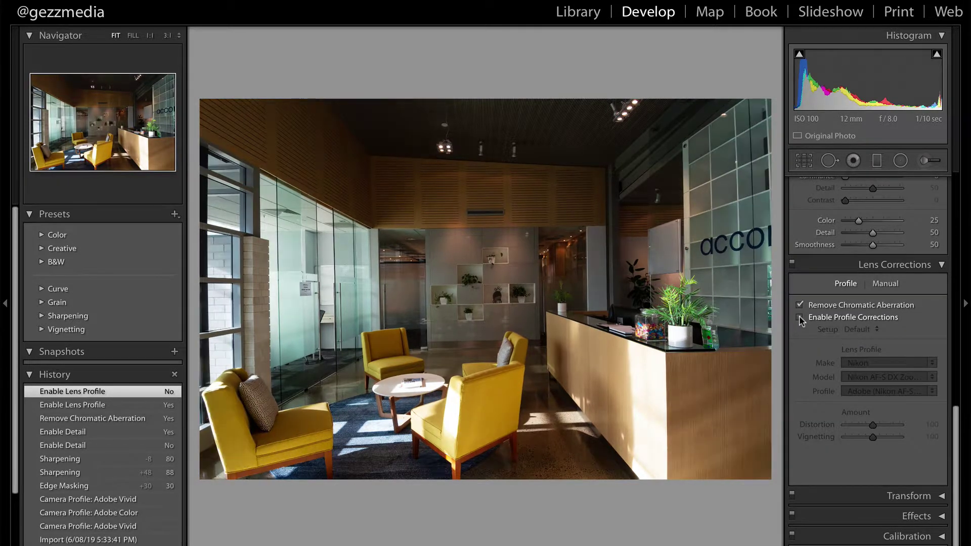
pyautogui.click(799, 318)
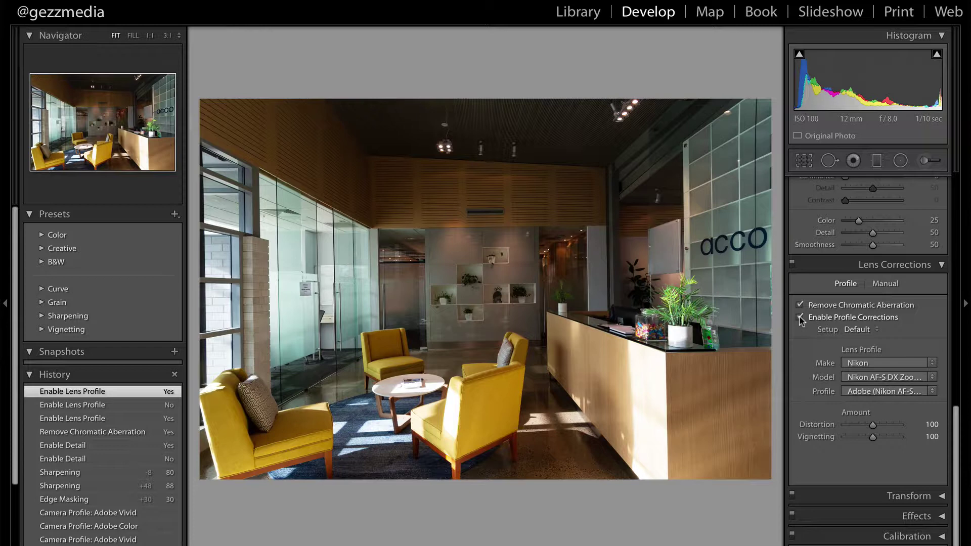
pyautogui.click(799, 317)
pyautogui.click(800, 318)
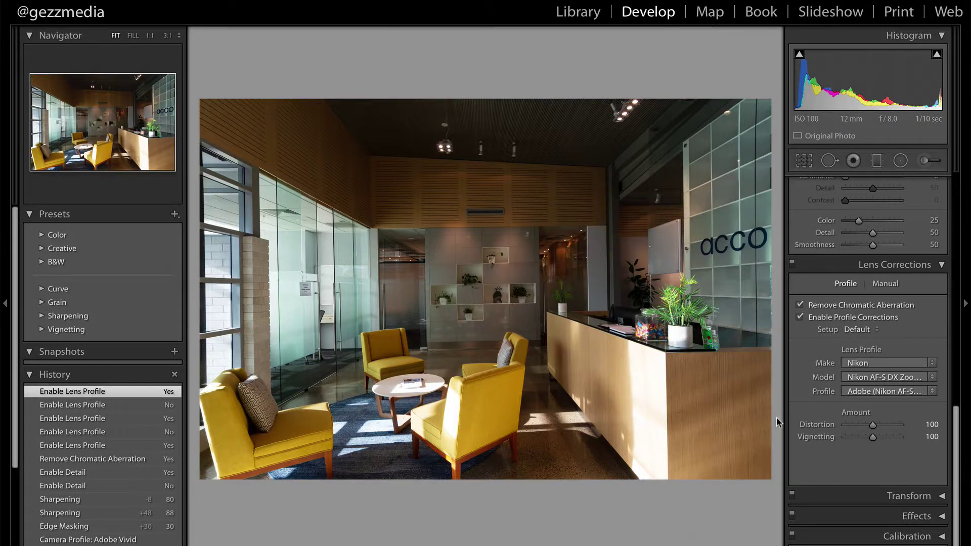
pyautogui.press('g')
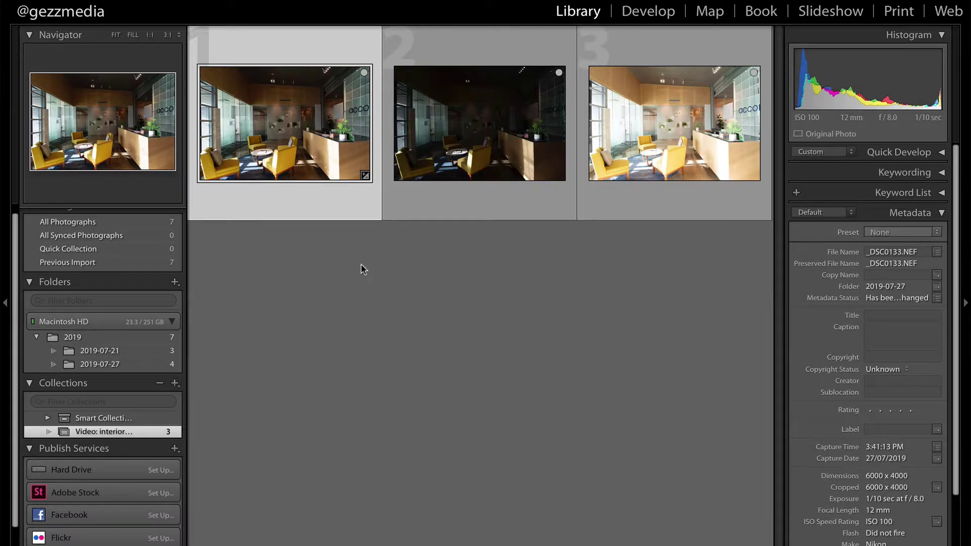
# Sync only Treatment & Profile, Sharpening and Lens Corrections from the normal shot to all three
pyautogui.keyDown('shift'); pyautogui.click(701, 141); pyautogui.keyUp('shift')
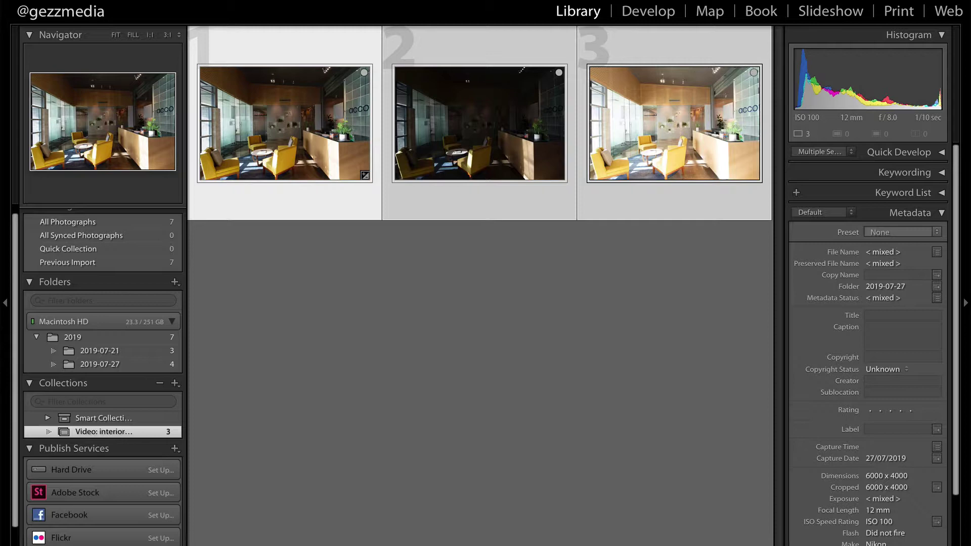
pyautogui.press('super+shift+s')
pyautogui.click(329, 361)
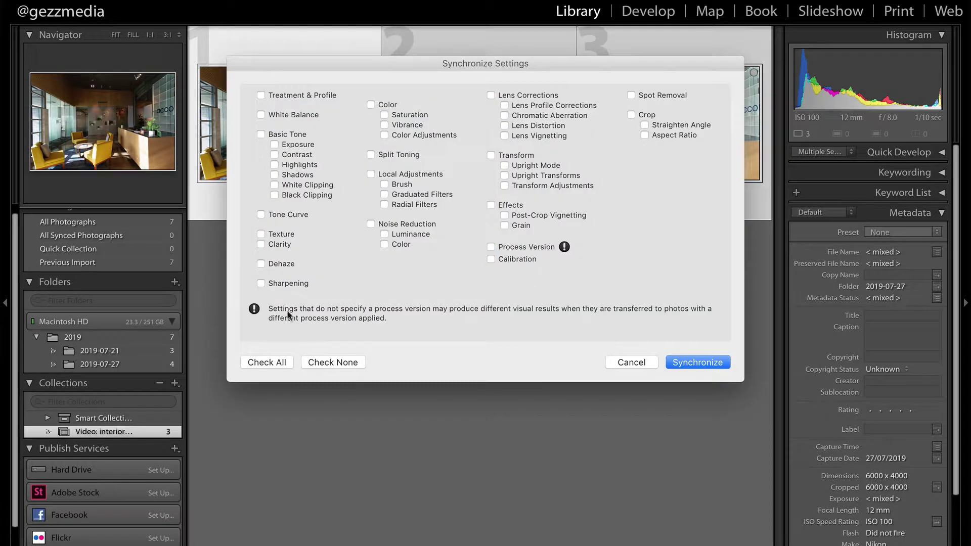
pyautogui.click(262, 96)
pyautogui.click(261, 284)
pyautogui.click(491, 96)
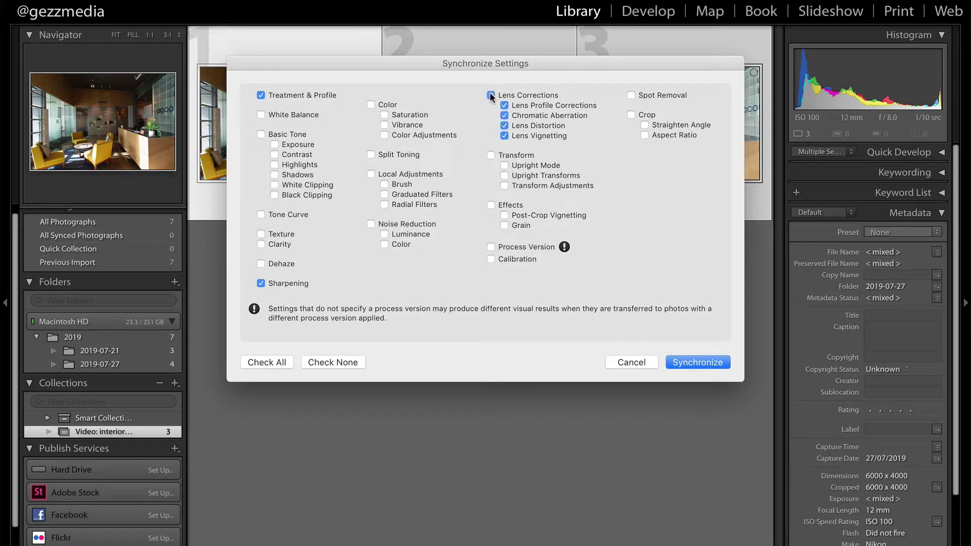
pyautogui.click(691, 363)
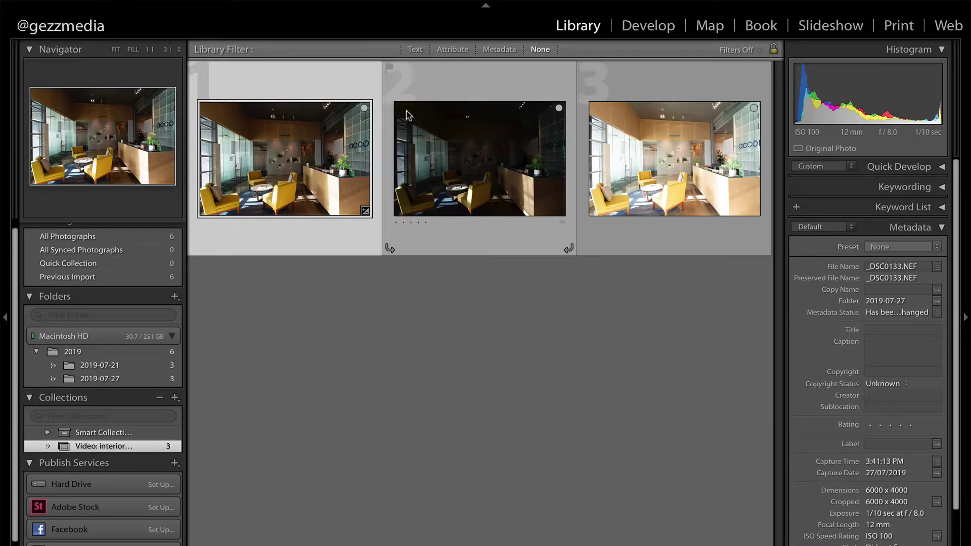
# Merge all three exposures via Photo Merge > HDR with Auto Align and Auto Settings
pyautogui.keyDown('shift'); pyautogui.click(678, 78); pyautogui.keyUp('shift')
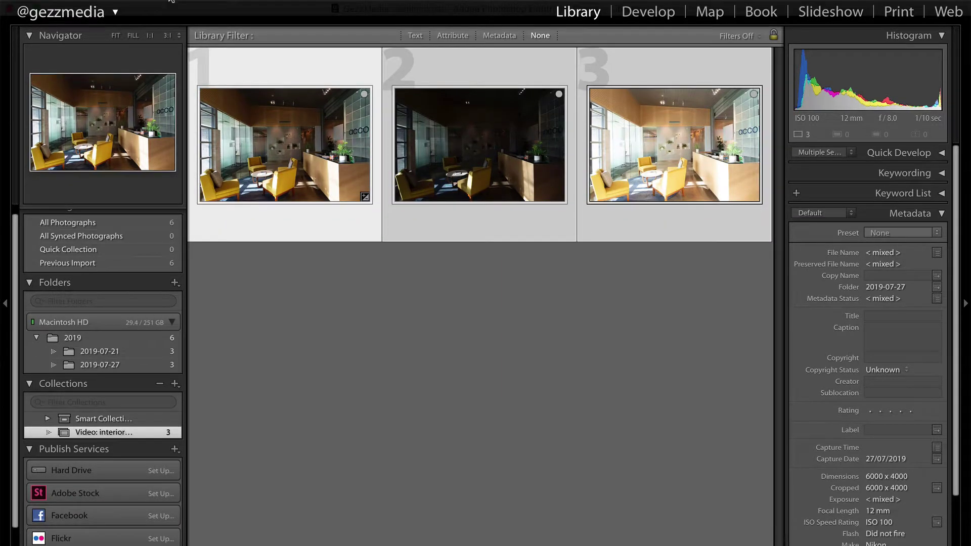
pyautogui.rightClick(247, 2)
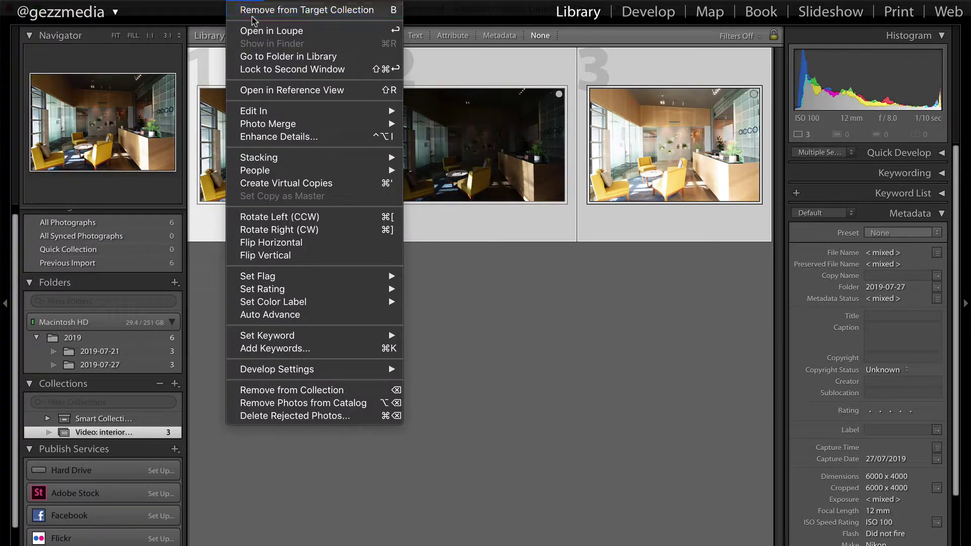
pyautogui.moveTo(268, 137)
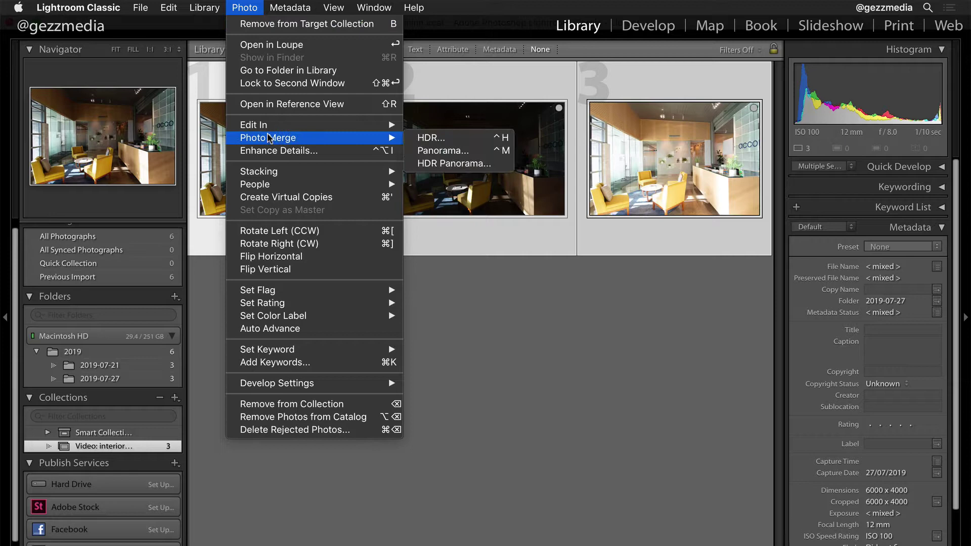
pyautogui.click(432, 138)
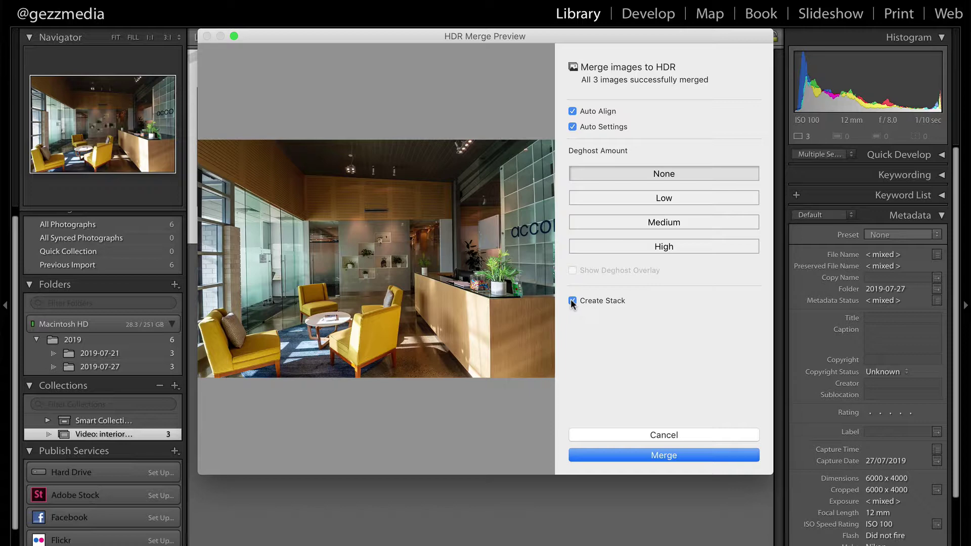
pyautogui.click(663, 454)
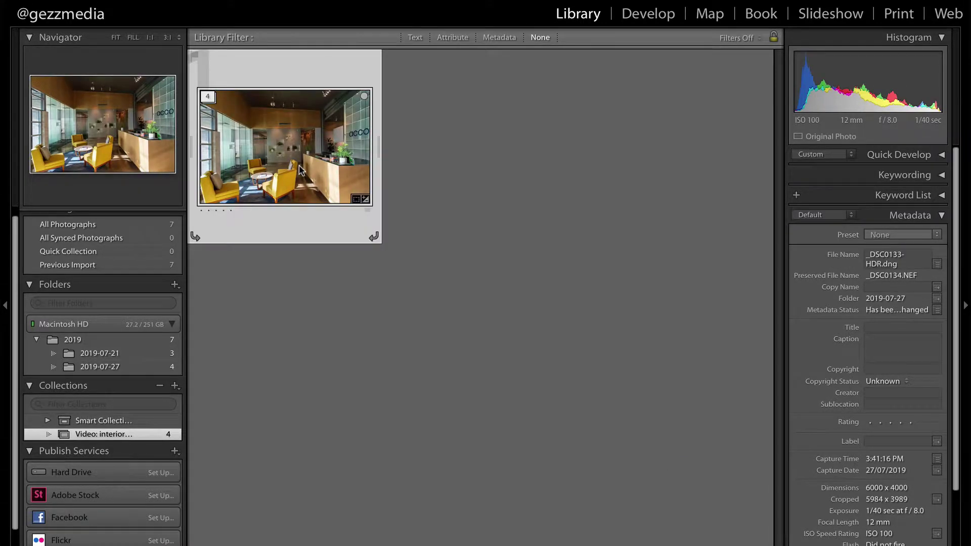
# Open the merged HDR DNG in Develop and scroll up to the Basic panel
pyautogui.press('d')
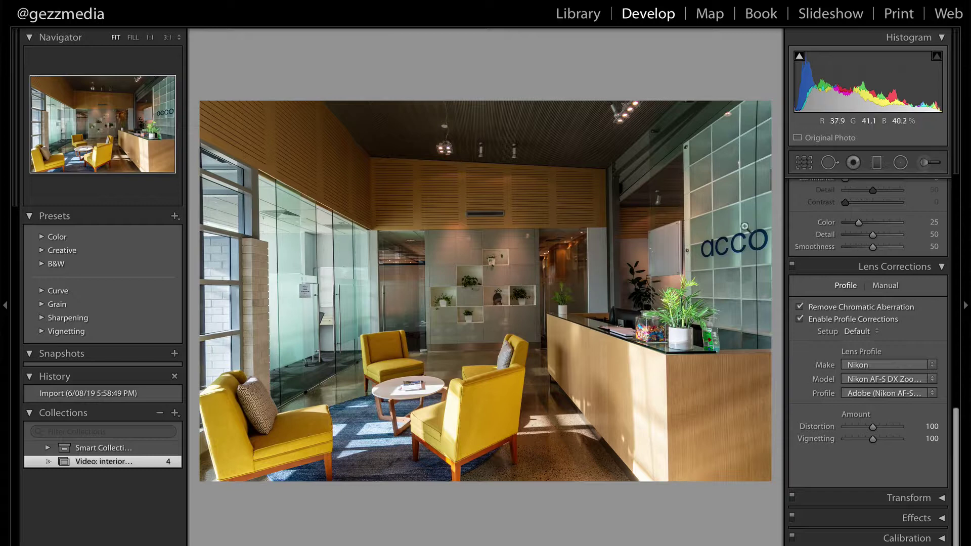
pyautogui.scroll(8, 918, 204)
pyautogui.scroll(2, 918, 204)
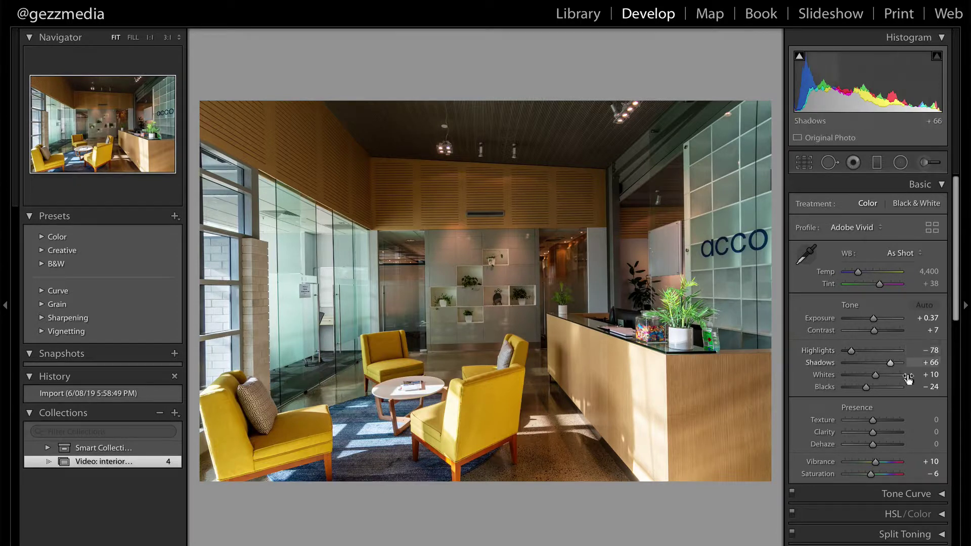
# Set Shadows to +100 and Highlights to −100 on the HDR lobby image
pyautogui.moveTo(889, 363); pyautogui.dragTo(899, 362)
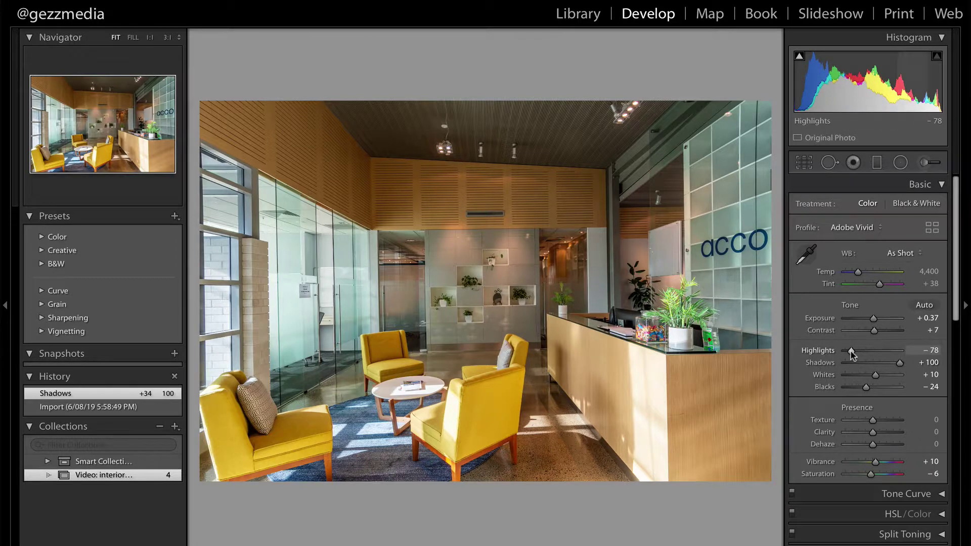
pyautogui.moveTo(851, 351); pyautogui.dragTo(840, 352)
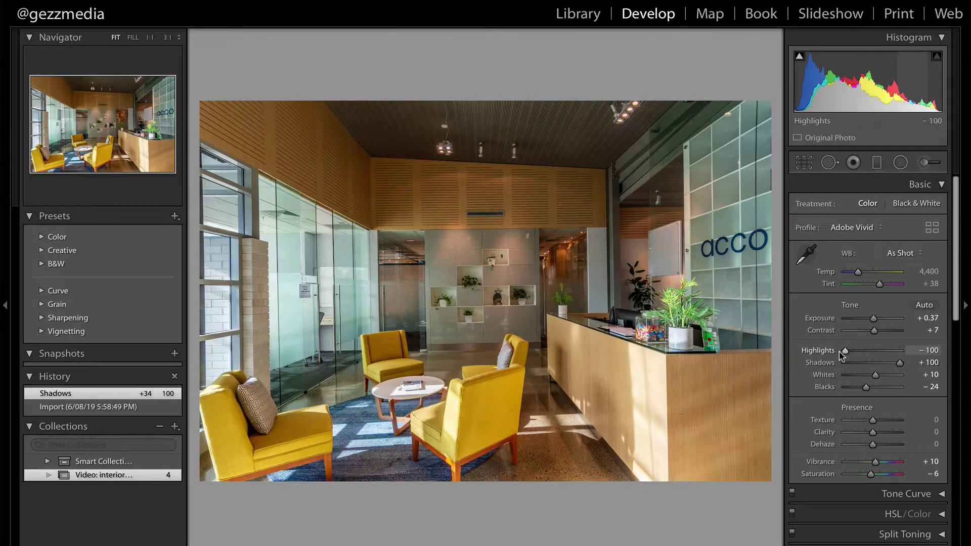
pyautogui.scroll(-3, 826, 389)
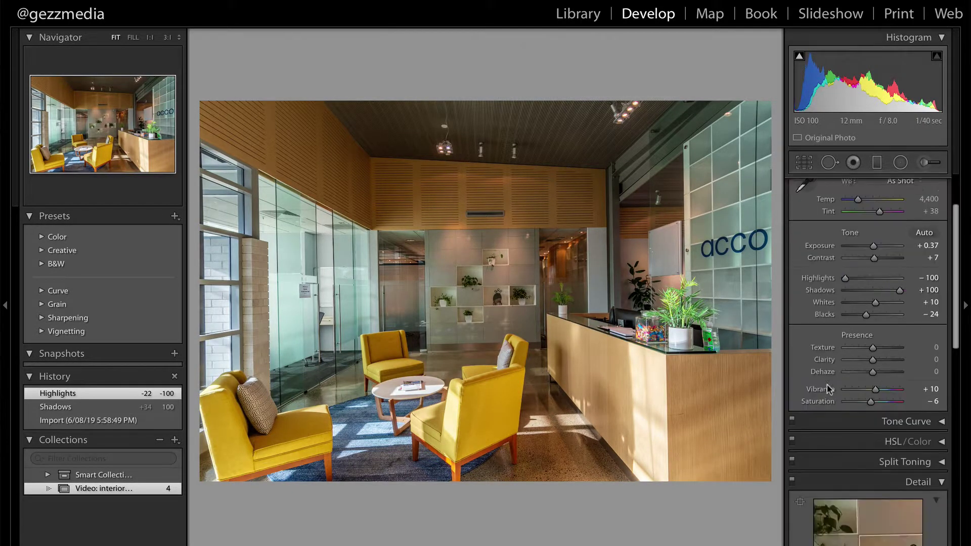
pyautogui.scroll(-3, 827, 389)
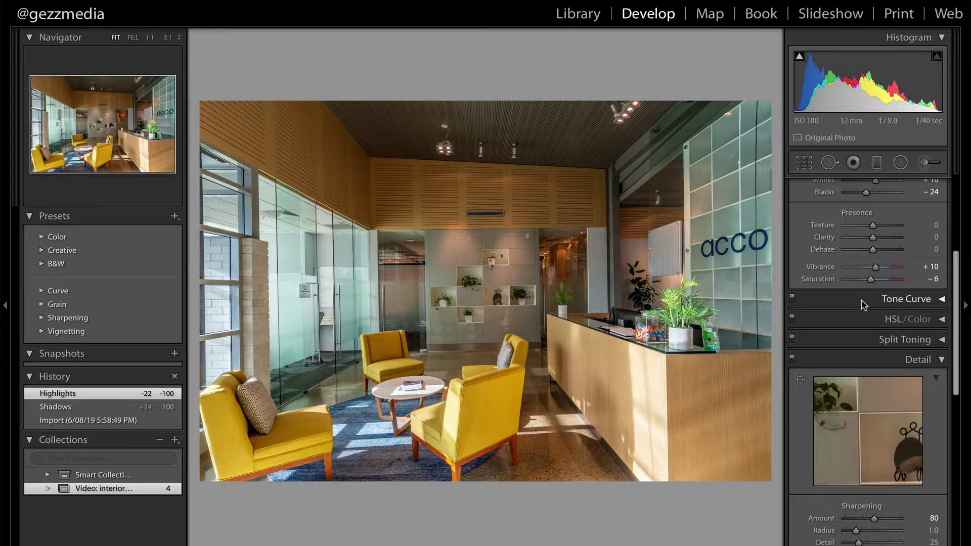
pyautogui.scroll(-1, 862, 303)
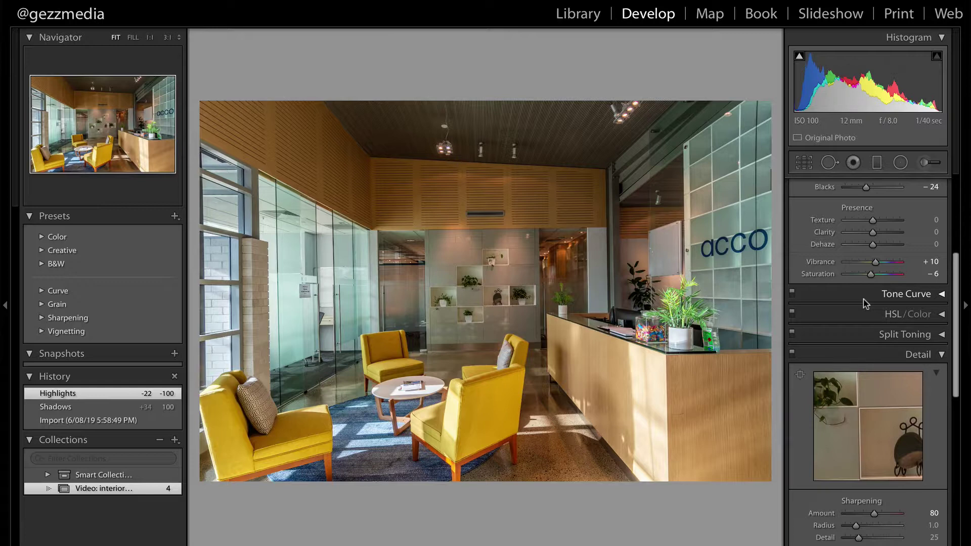
pyautogui.scroll(-10, 866, 304)
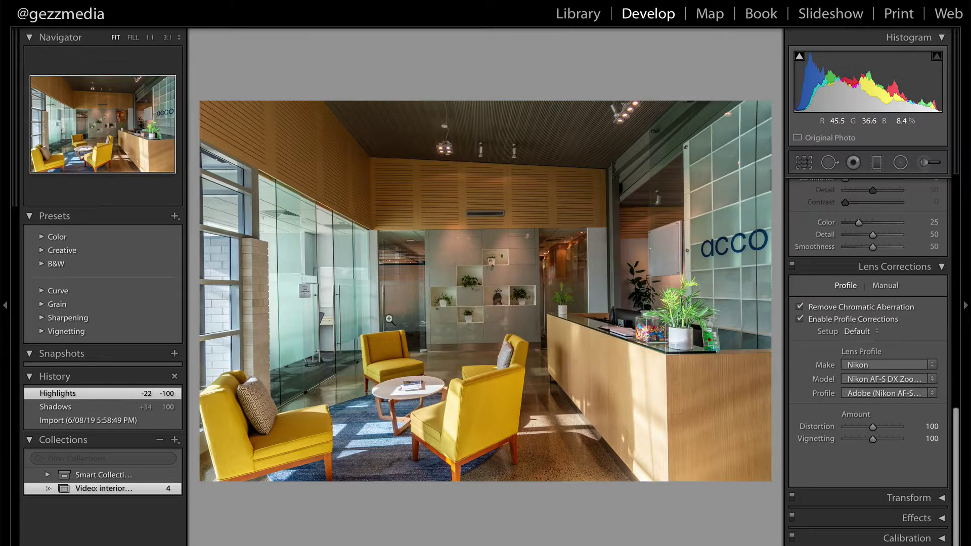
# Try Upright Off, Vertical and Level in Transform, settling on Auto with constrained crop
pyautogui.click(920, 497)
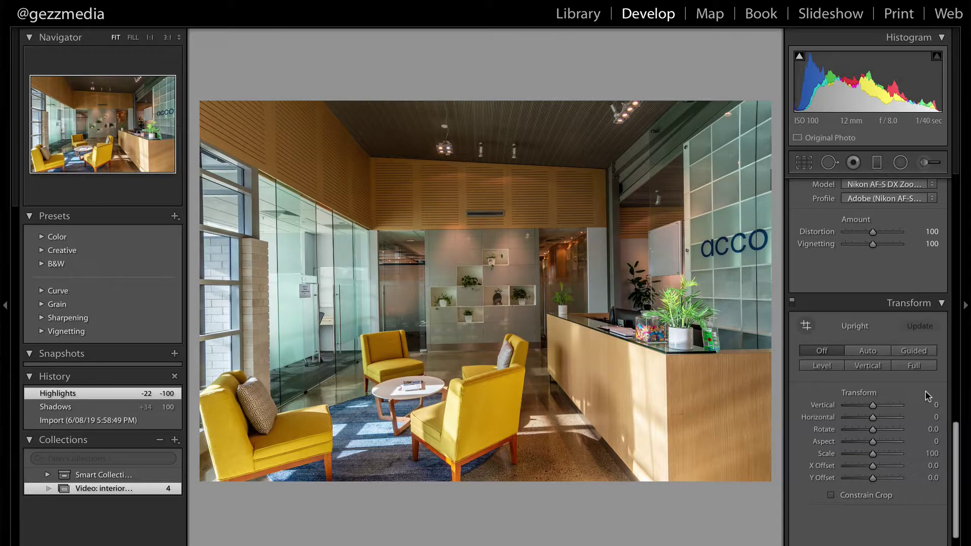
pyautogui.click(866, 366)
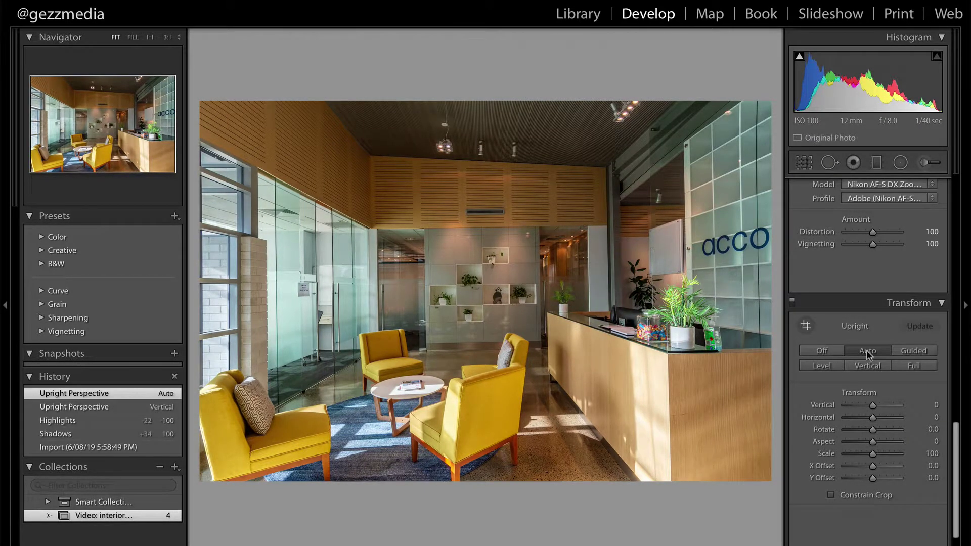
pyautogui.click(821, 353)
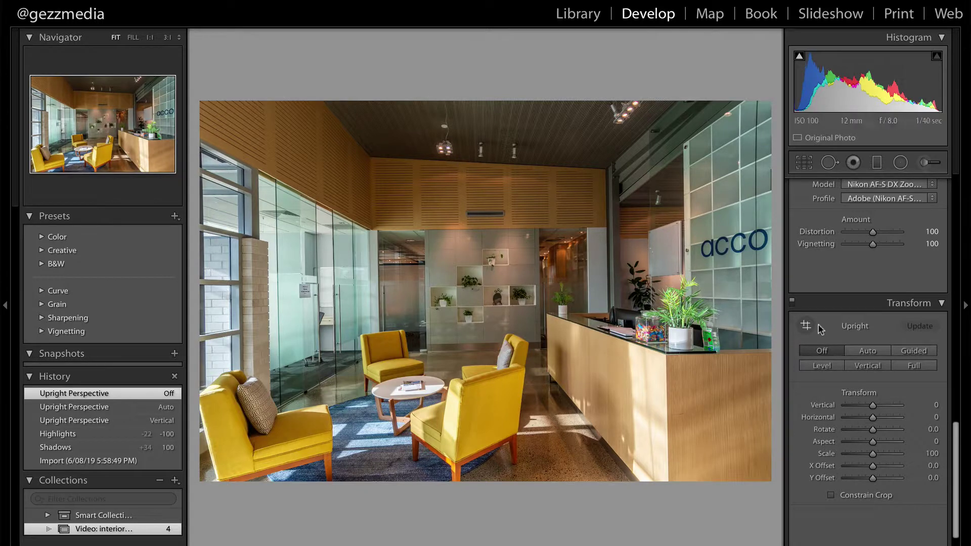
pyautogui.click(867, 369)
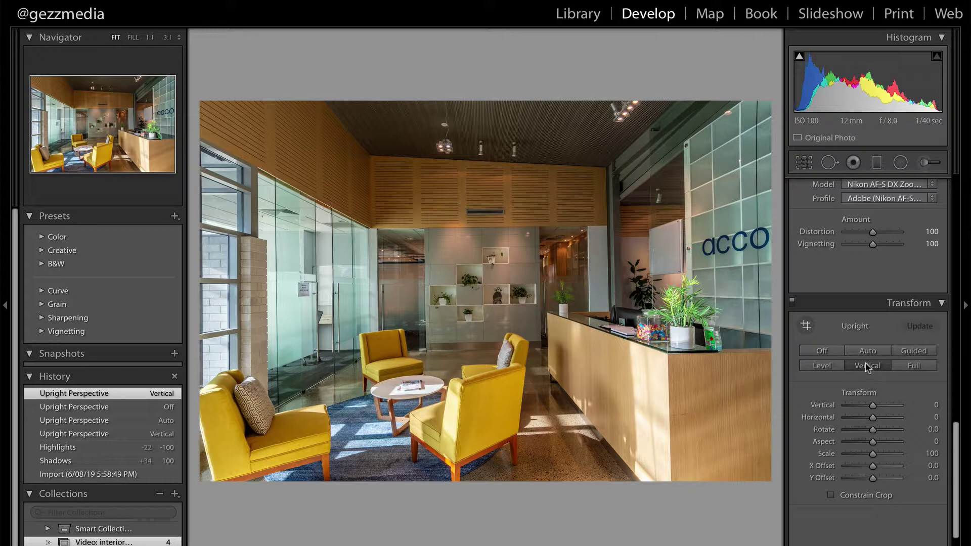
pyautogui.click(822, 368)
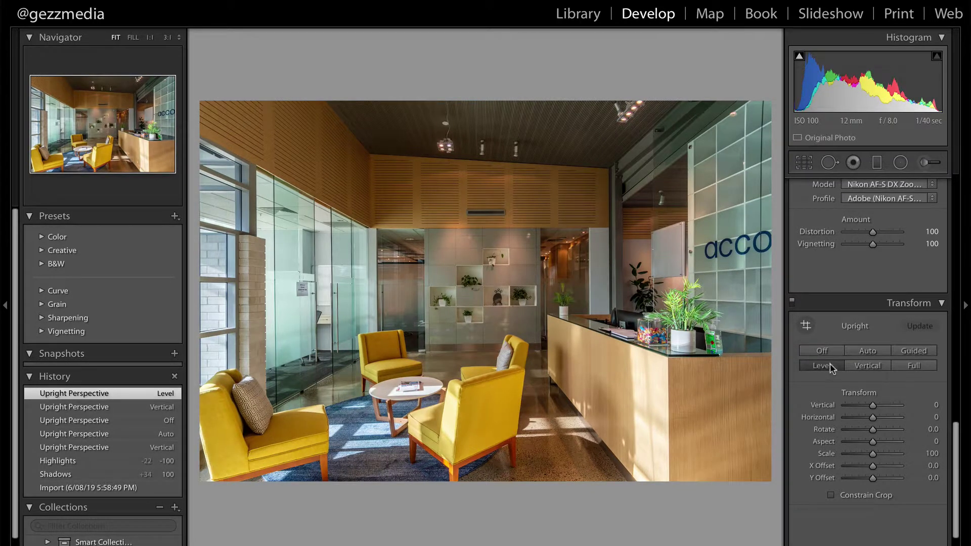
pyautogui.click(870, 354)
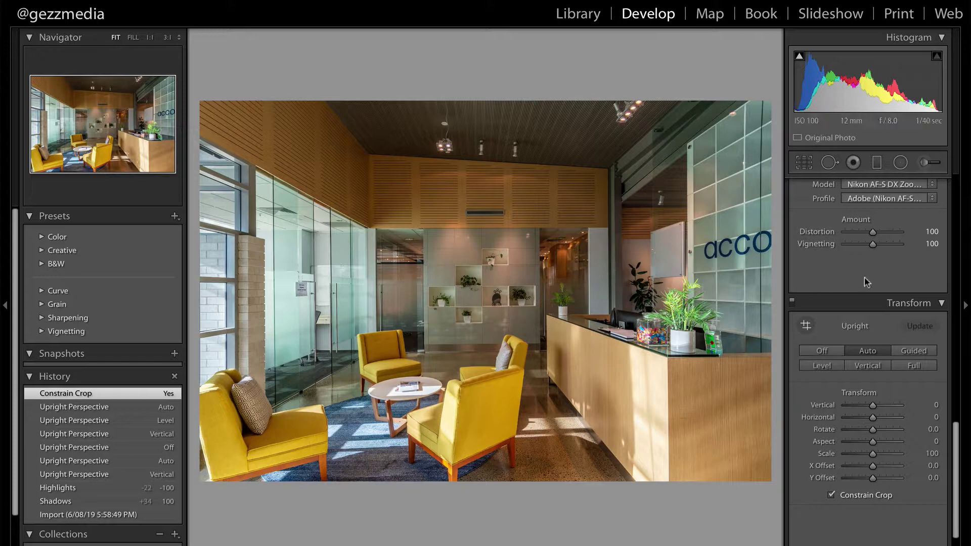
pyautogui.scroll(1, 877, 281)
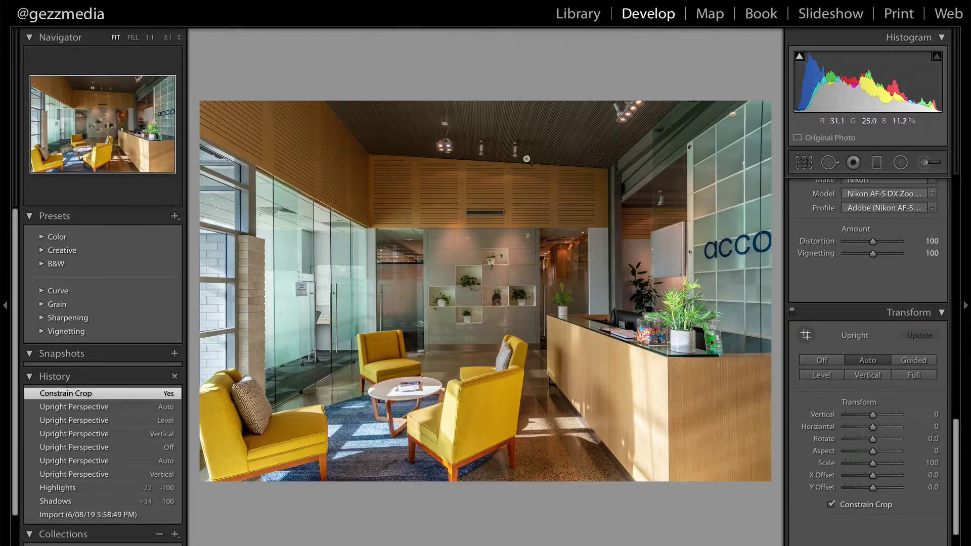
# Draw an inverted radial filter over the lobby centre with exposure about +0.65
pyautogui.click(902, 164)
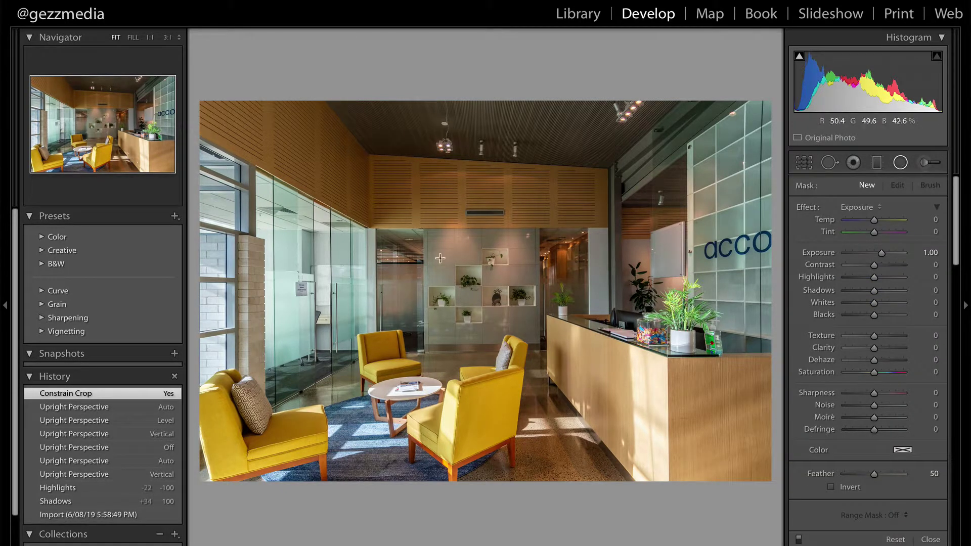
pyautogui.moveTo(412, 231); pyautogui.dragTo(656, 357)
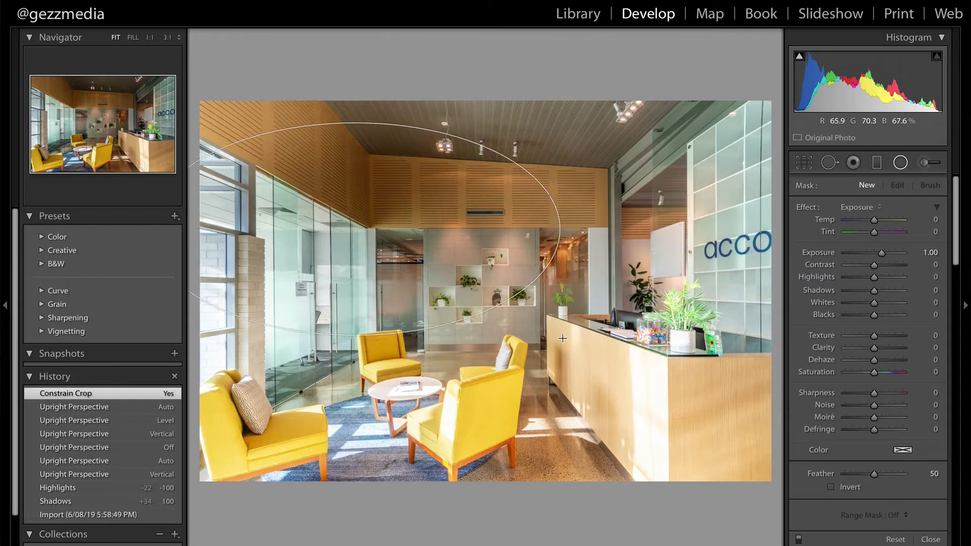
pyautogui.moveTo(412, 231); pyautogui.dragTo(479, 255)
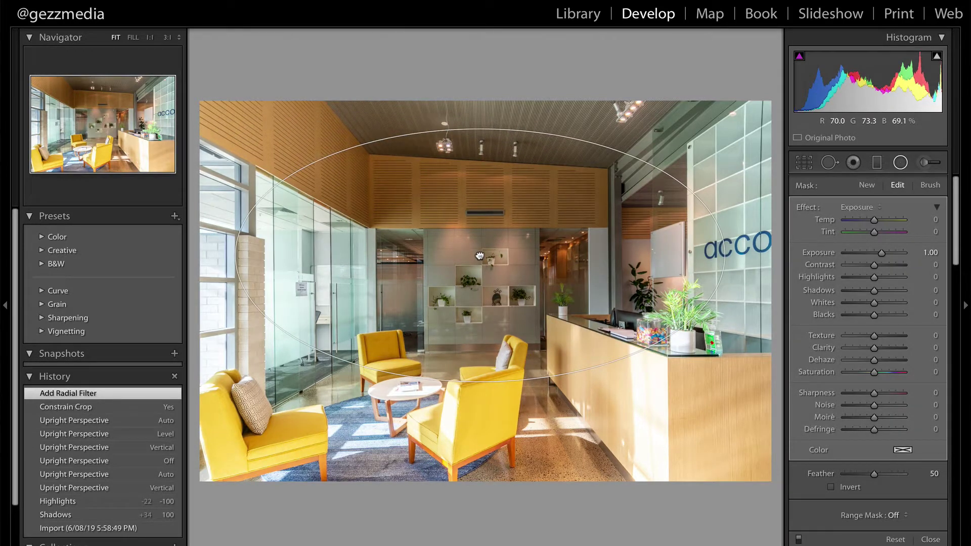
pyautogui.click(831, 488)
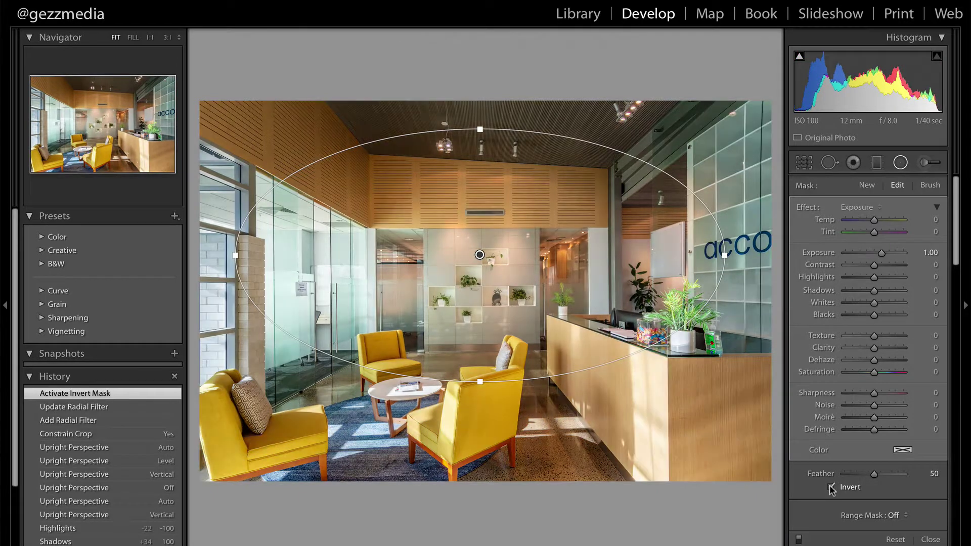
pyautogui.doubleClick(807, 208)
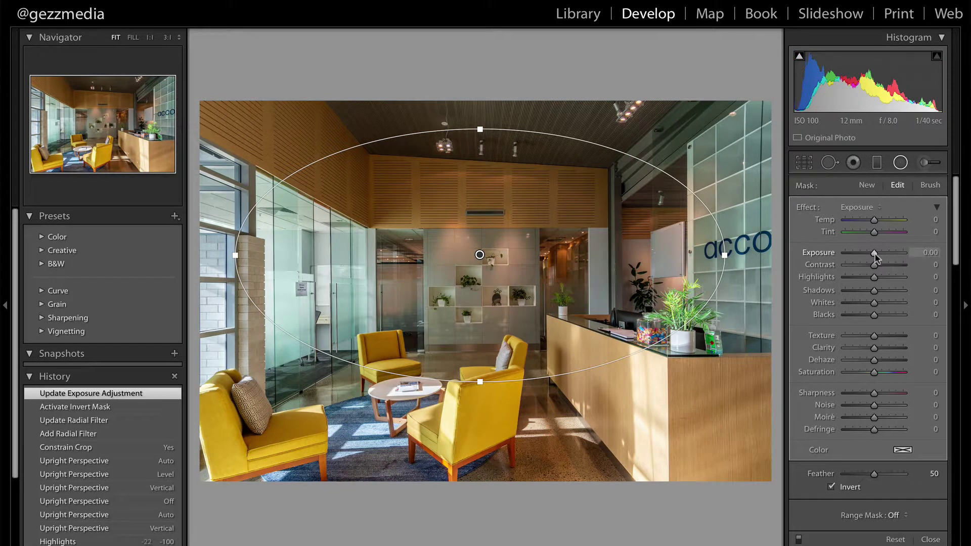
pyautogui.moveTo(875, 258); pyautogui.dragTo(878, 258)
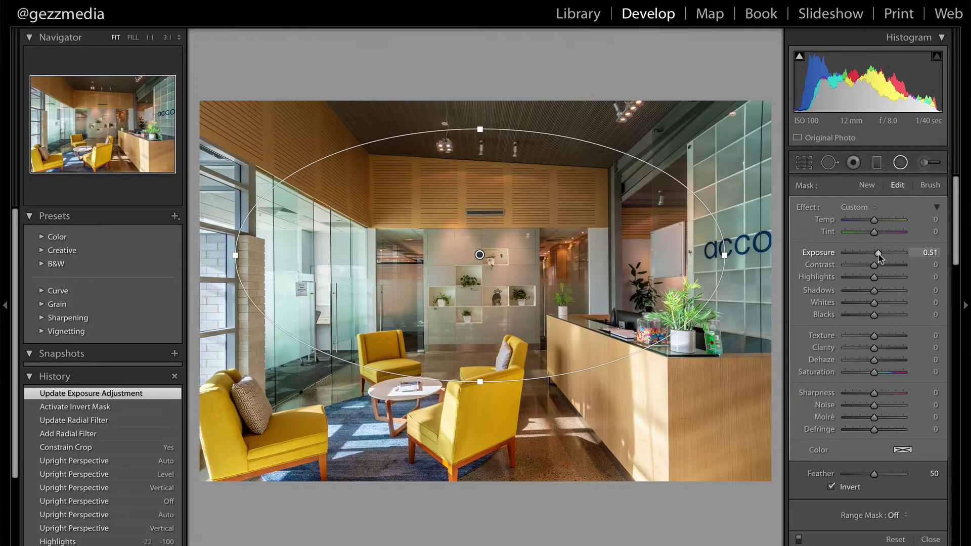
pyautogui.moveTo(880, 258); pyautogui.dragTo(878, 258)
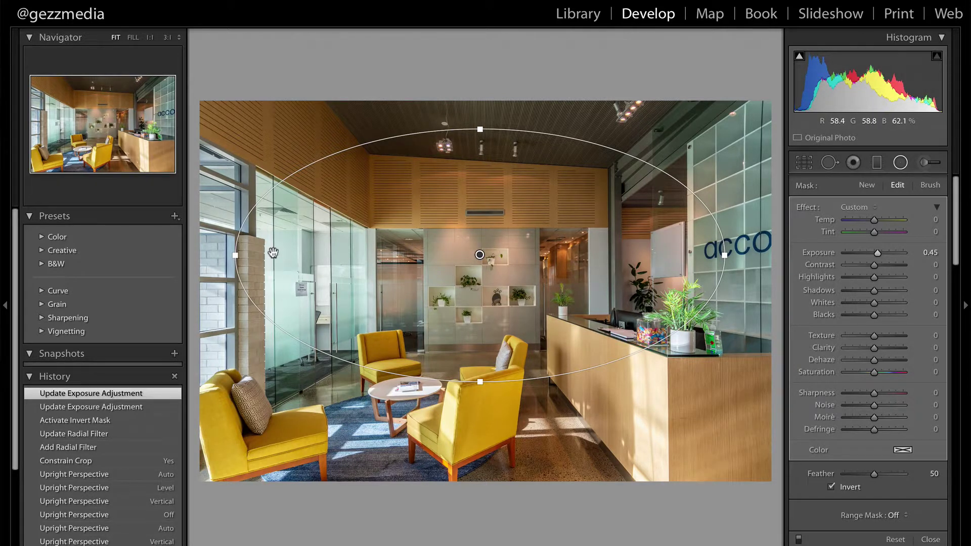
# Narrow the ellipse, shift it toward the reception desk, and fine-tune the edge brightening
pyautogui.moveTo(232, 256); pyautogui.dragTo(292, 252)
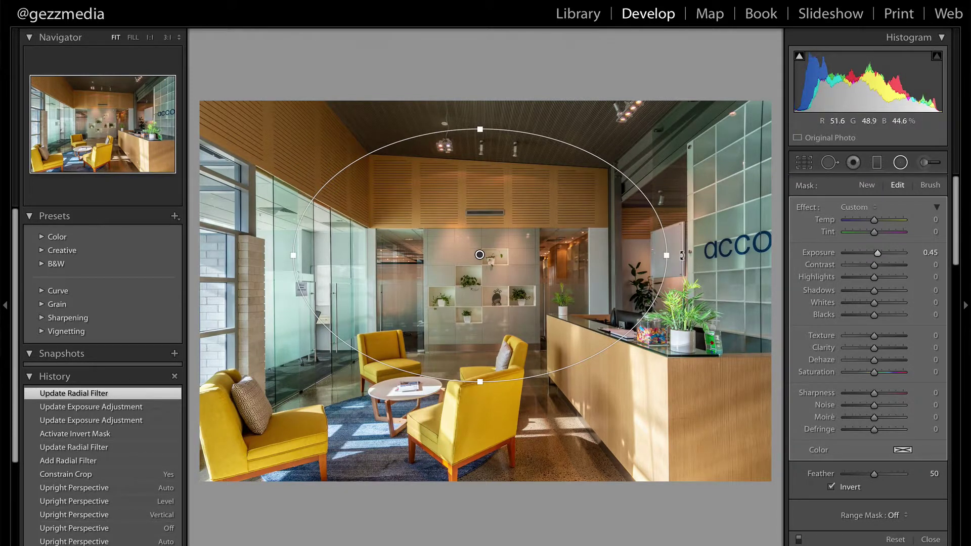
pyautogui.moveTo(681, 238); pyautogui.dragTo(672, 234)
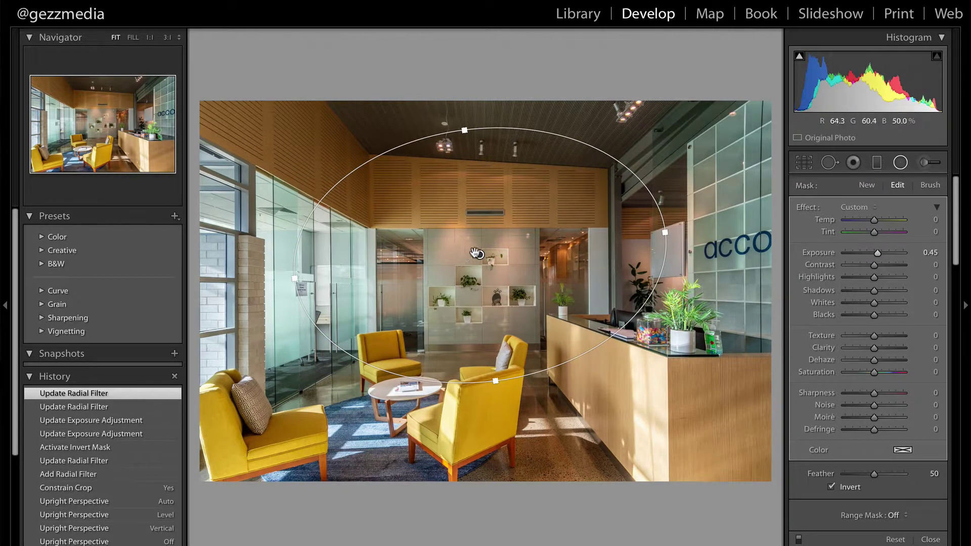
pyautogui.moveTo(479, 254); pyautogui.dragTo(511, 256)
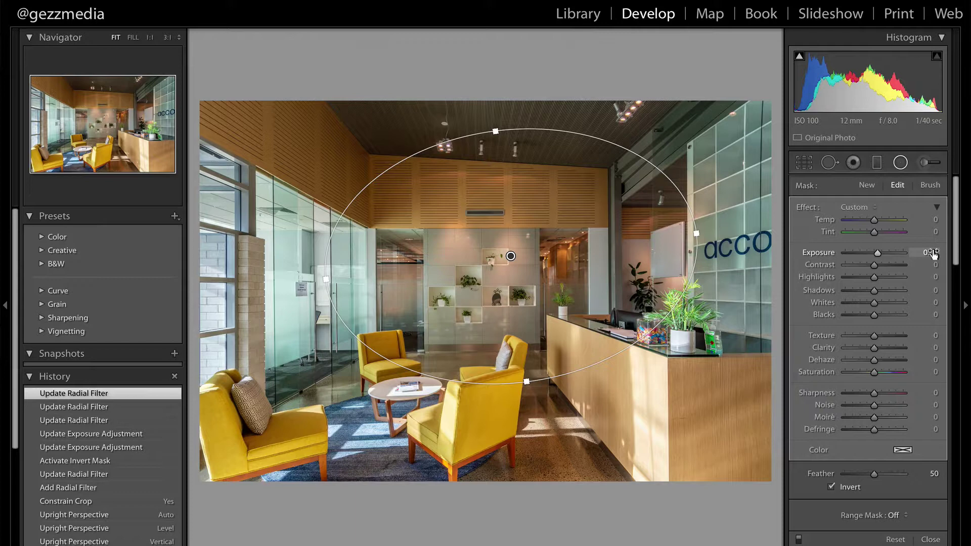
pyautogui.moveTo(933, 255); pyautogui.dragTo(934, 254)
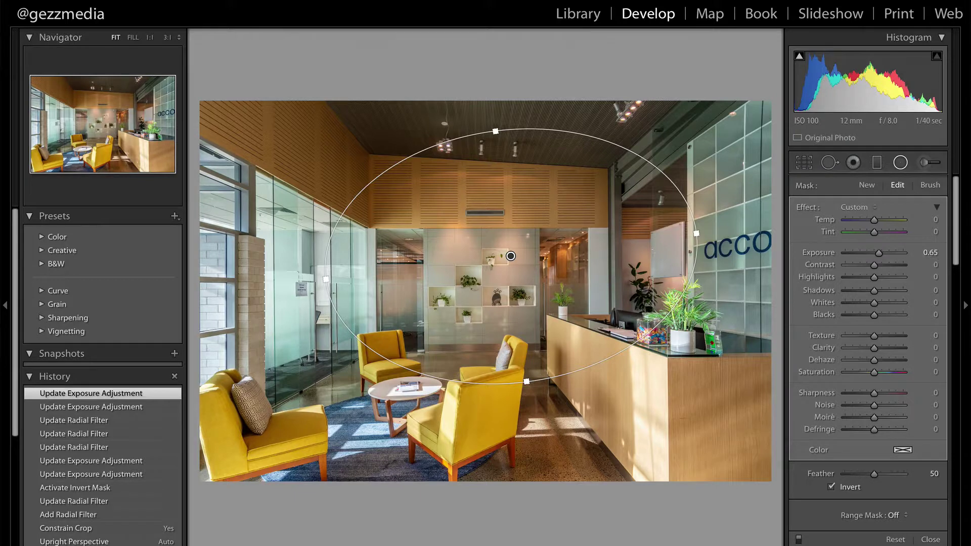
pyautogui.hotkey('shift', 'm')
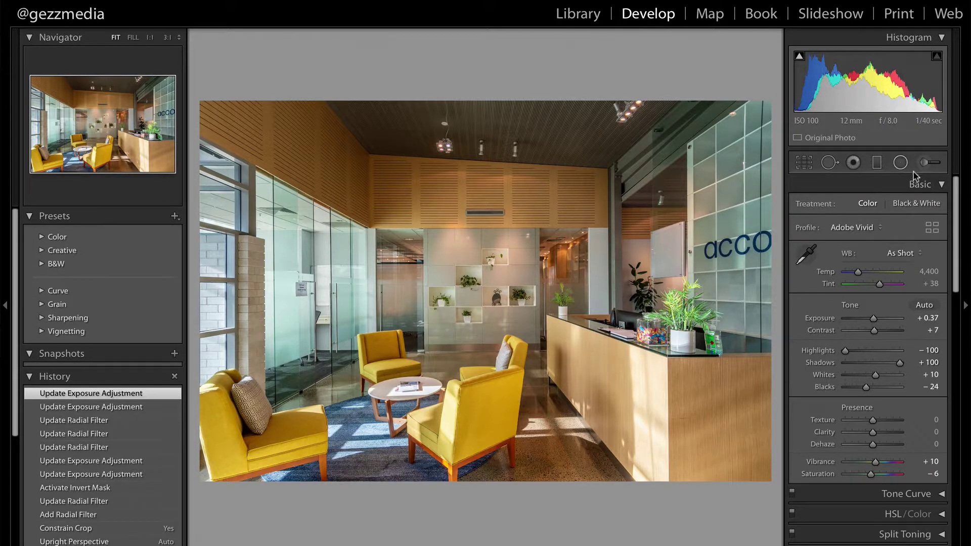
# Set up a desaturating Adjustment Brush with exposure reset and paint over the colour-cast glass wall
pyautogui.click(926, 163)
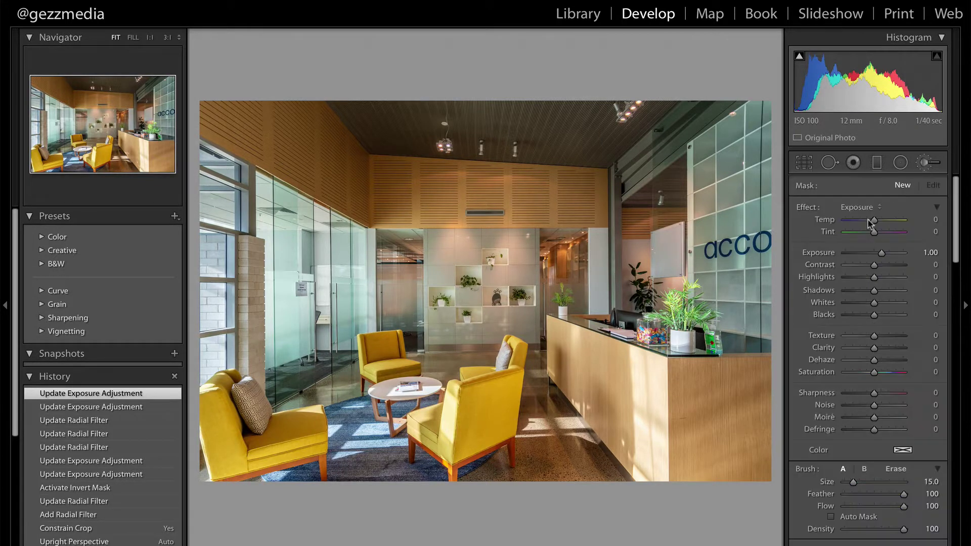
pyautogui.doubleClick(805, 208)
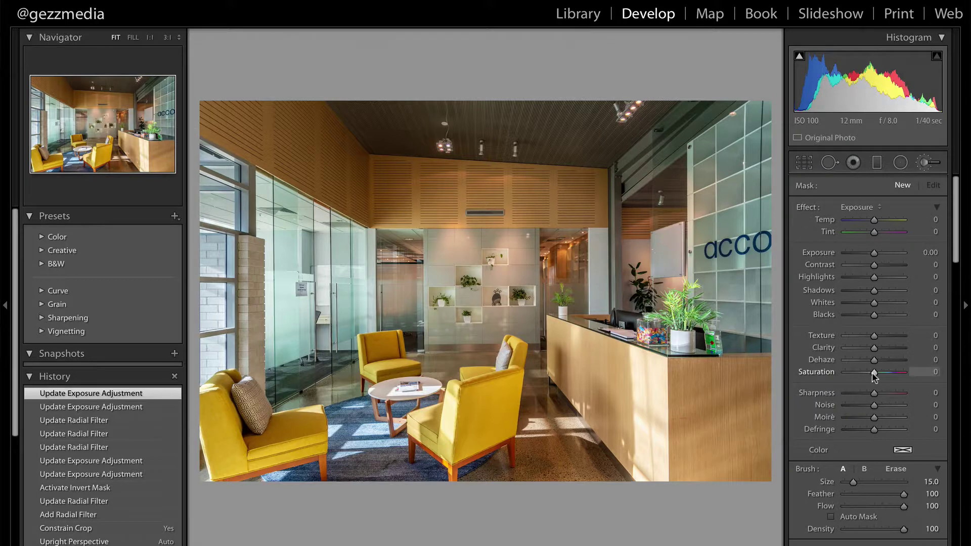
pyautogui.moveTo(874, 375); pyautogui.dragTo(861, 374)
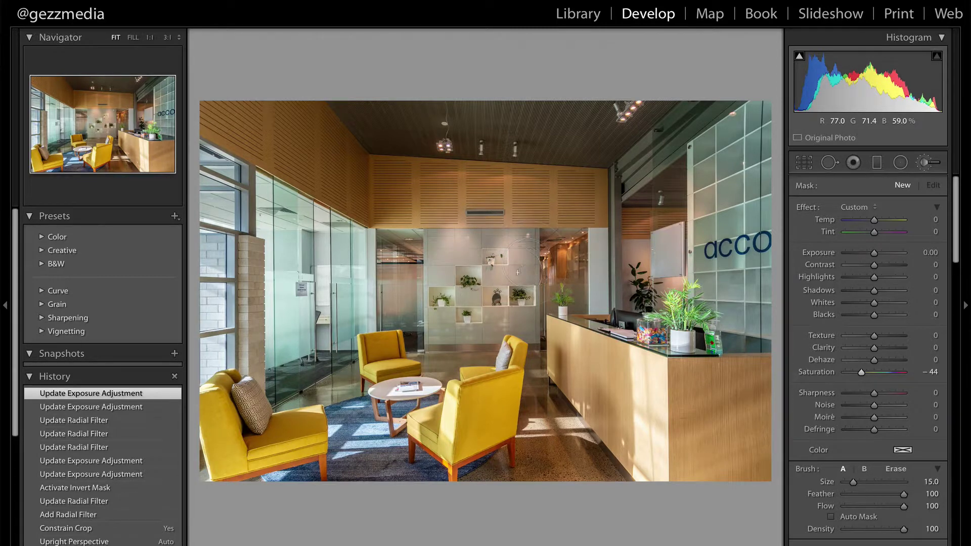
pyautogui.moveTo(510, 240); pyautogui.dragTo(541, 276)
pyautogui.moveTo(498, 329)
pyautogui.mouseDown()
pyautogui.moveTo(622, 253)
pyautogui.moveTo(656, 285)
pyautogui.mouseUp()
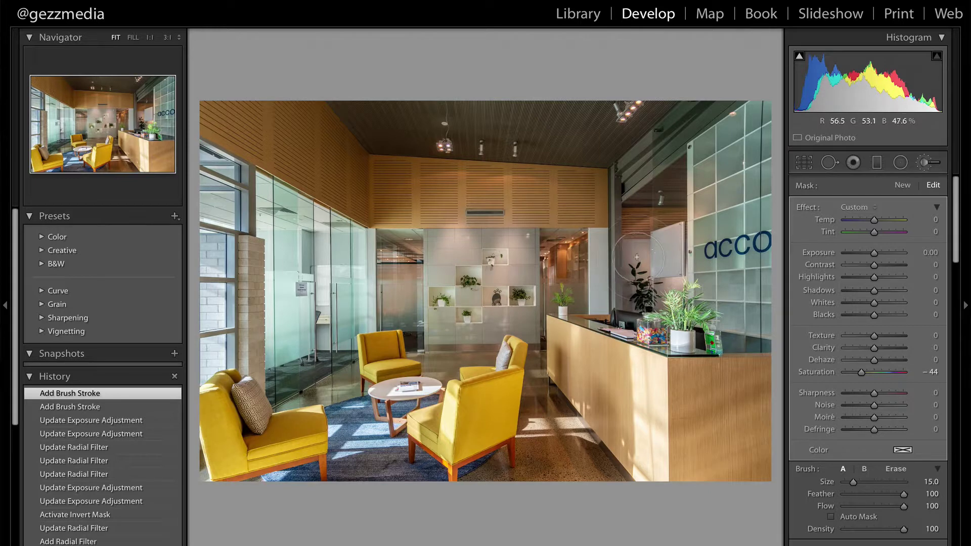
pyautogui.moveTo(656, 284); pyautogui.dragTo(636, 256)
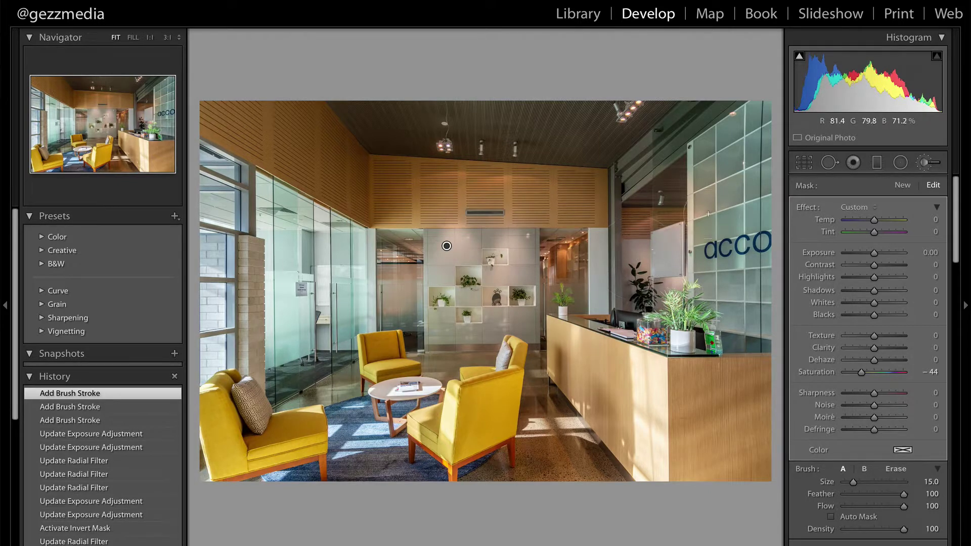
pyautogui.moveTo(680, 201)
pyautogui.mouseDown()
pyautogui.moveTo(698, 209)
pyautogui.moveTo(707, 246)
pyautogui.mouseUp()
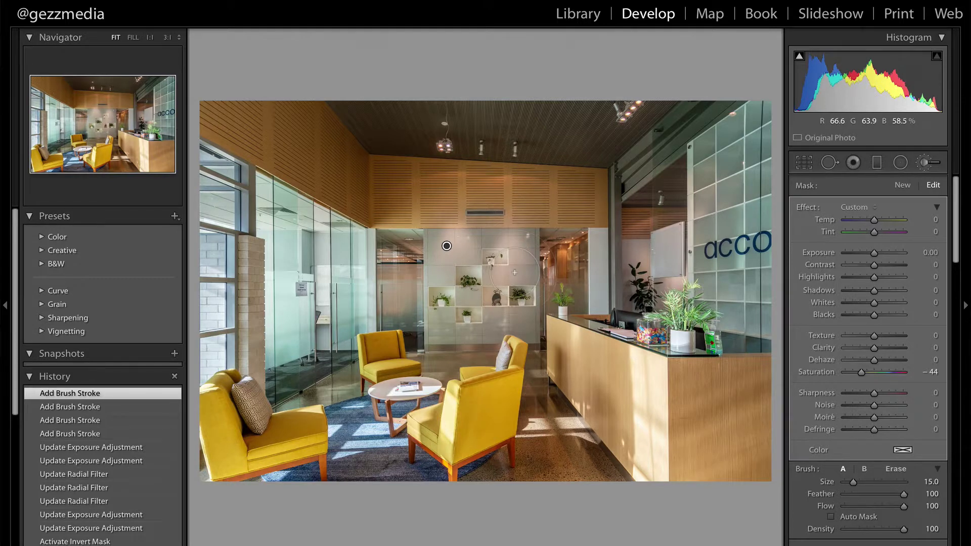
# Paint more desaturation across the right wall, settle brush saturation at -53, and close the brush
pyautogui.click(452, 246)
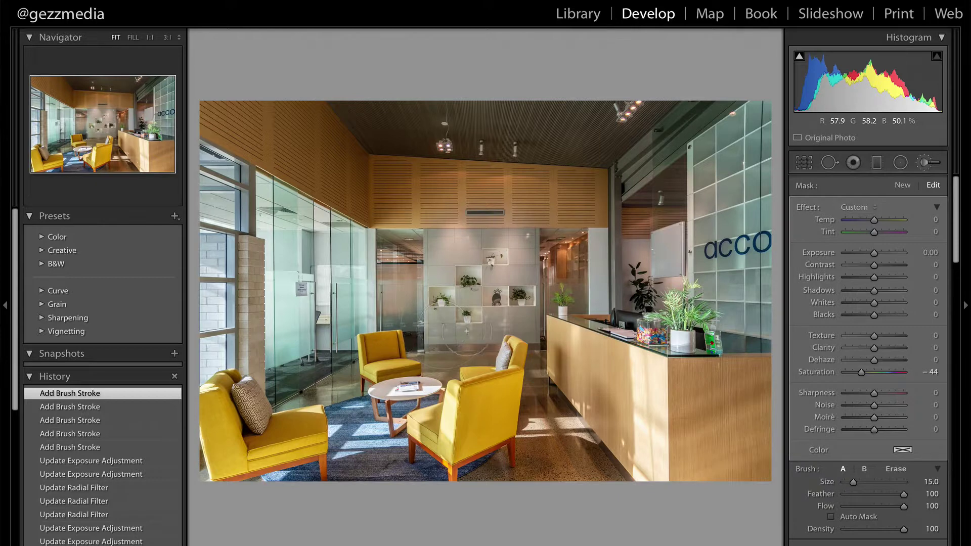
pyautogui.moveTo(512, 324); pyautogui.dragTo(533, 330)
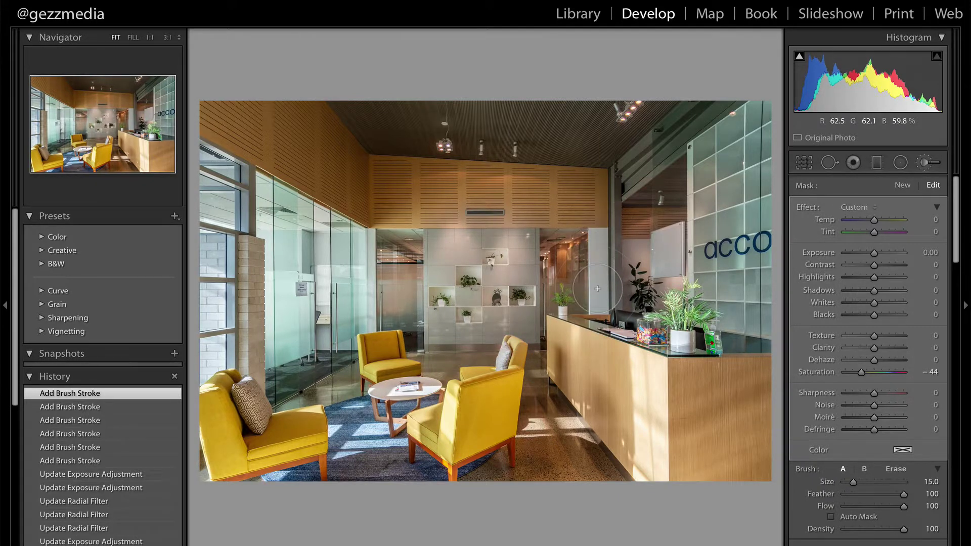
pyautogui.moveTo(597, 242); pyautogui.dragTo(599, 288)
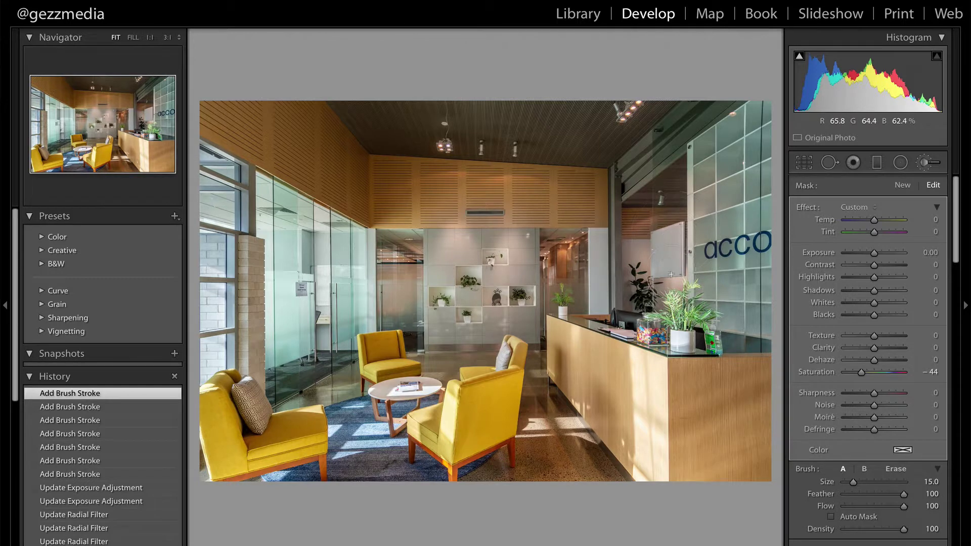
pyautogui.click(670, 255)
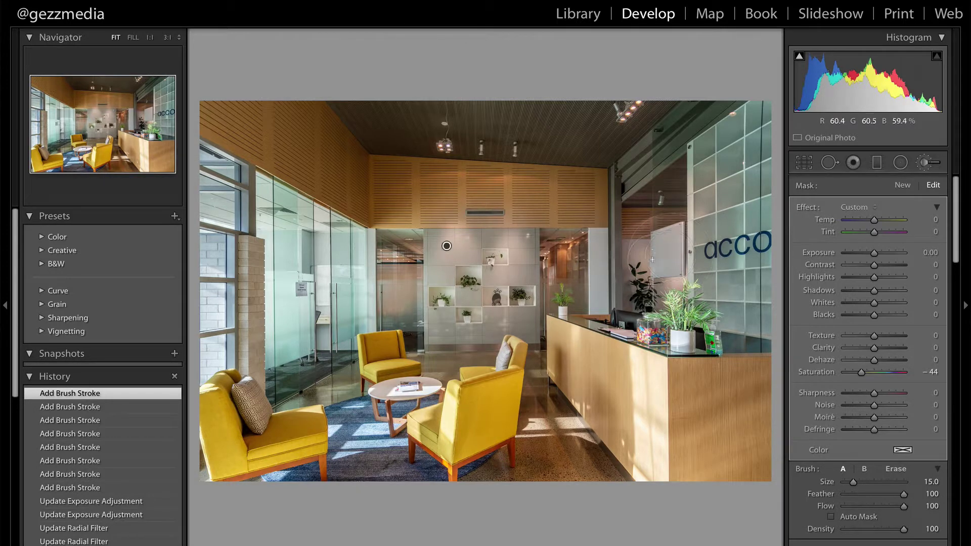
pyautogui.moveTo(638, 237); pyautogui.dragTo(647, 288)
pyautogui.moveTo(863, 372); pyautogui.dragTo(858, 374)
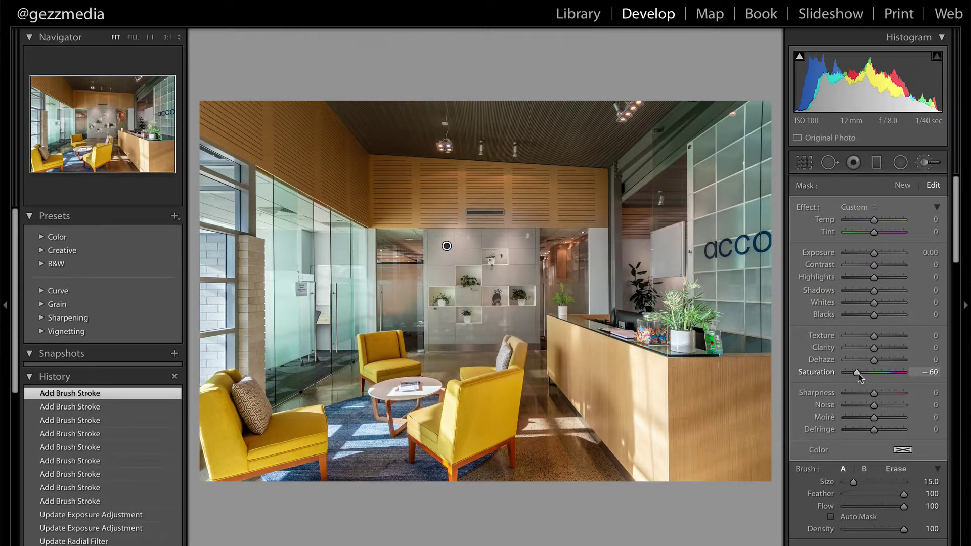
pyautogui.moveTo(858, 372); pyautogui.dragTo(859, 373)
pyautogui.press('k')
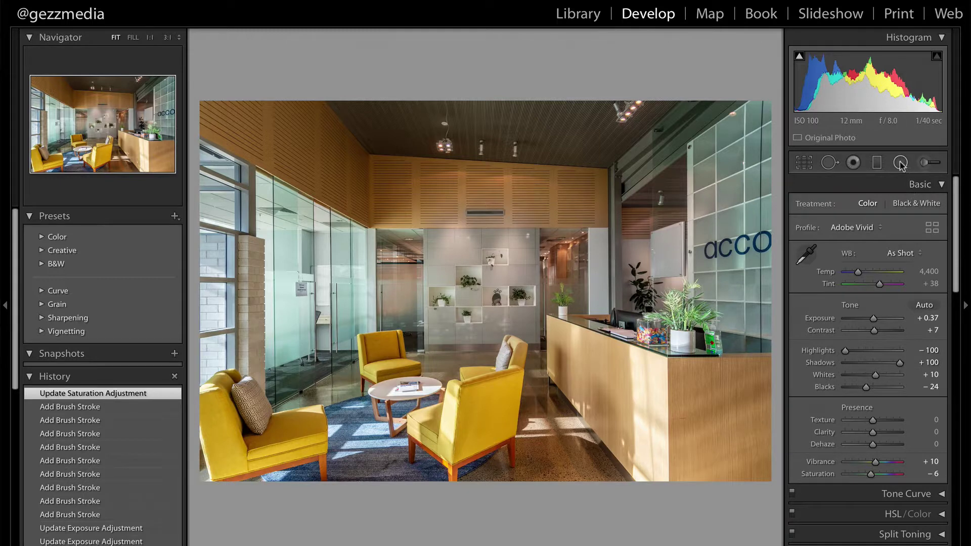
# Start a new Adjustment Brush with saturation reset and exposure raised to brighten
pyautogui.click(927, 163)
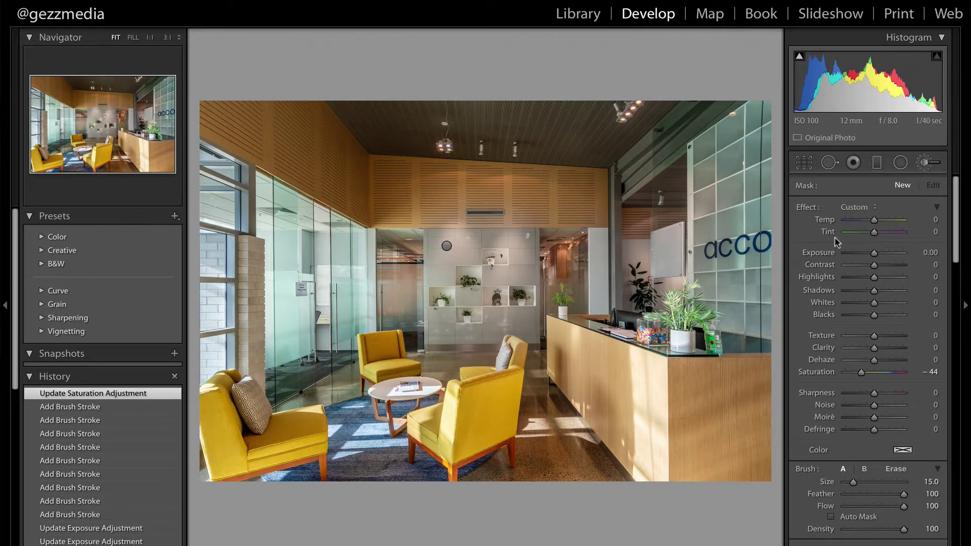
pyautogui.doubleClick(804, 208)
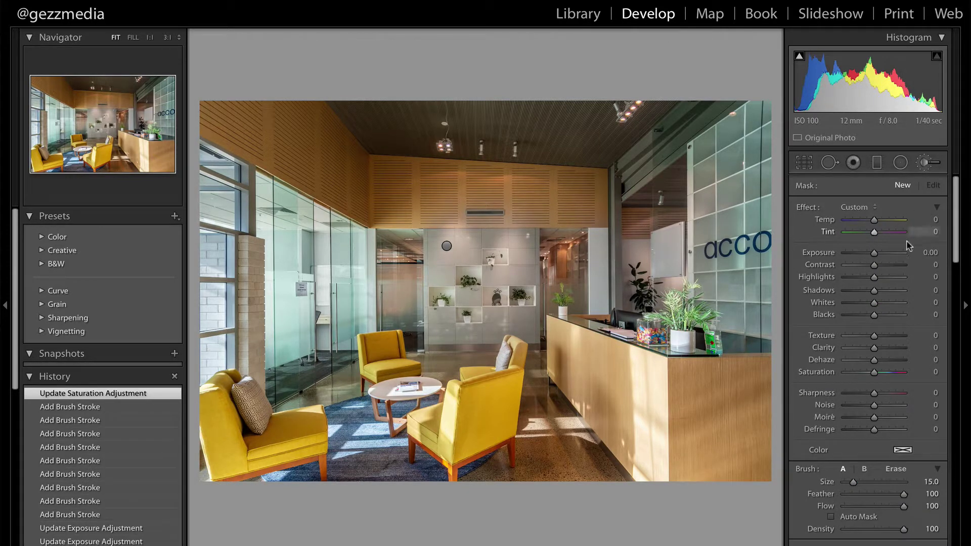
pyautogui.moveTo(874, 253); pyautogui.dragTo(882, 253)
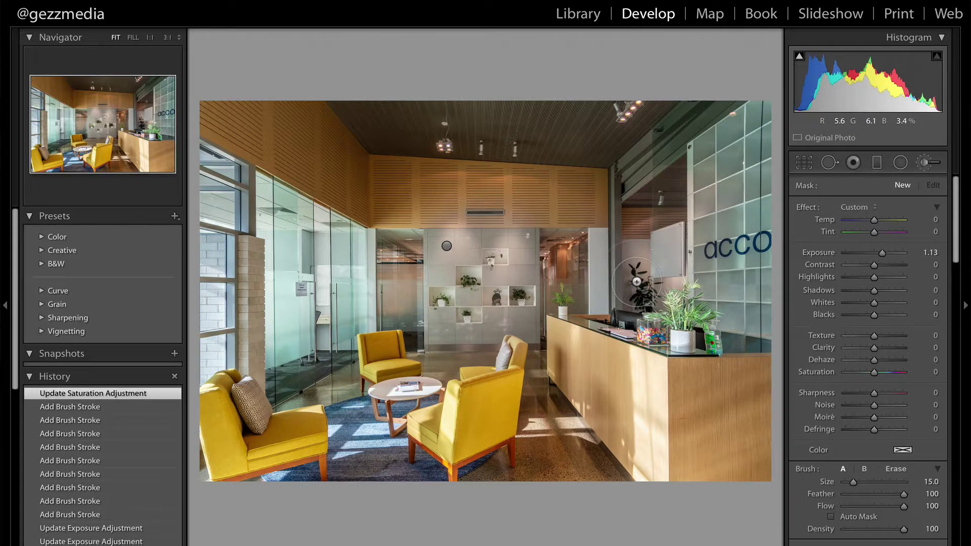
pyautogui.scroll(-4, 637, 282)
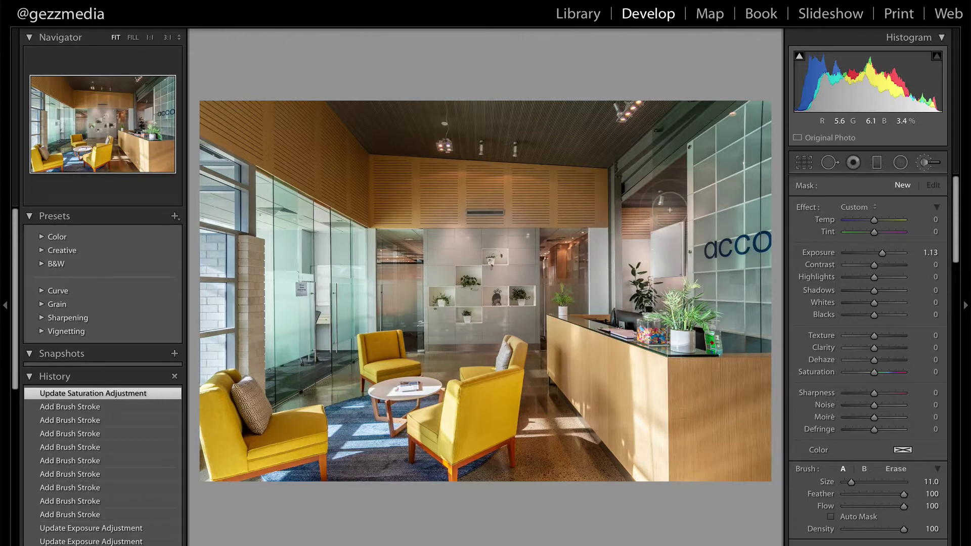
# Brighten the wall behind the reception plant and the desk edge at +0.41 exposure
pyautogui.click(636, 282)
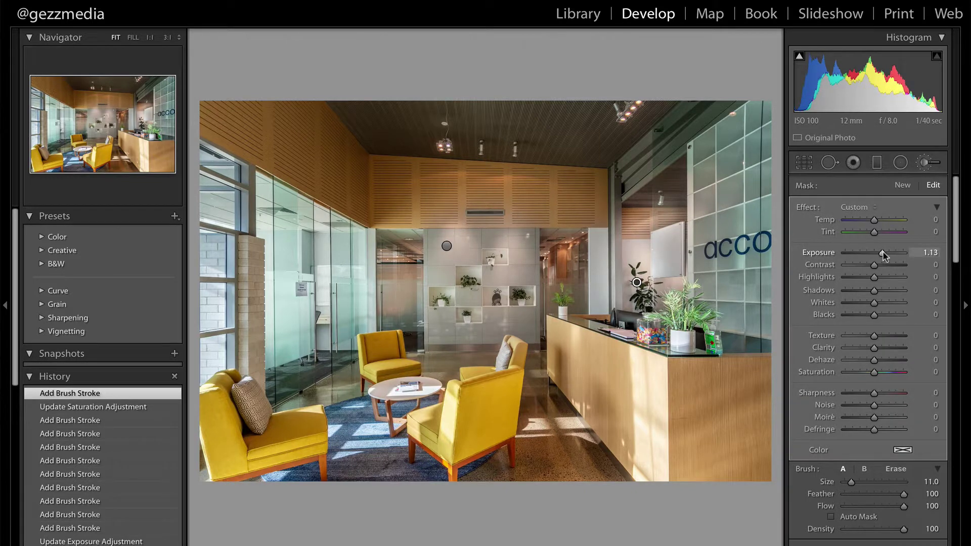
pyautogui.moveTo(882, 255); pyautogui.dragTo(878, 257)
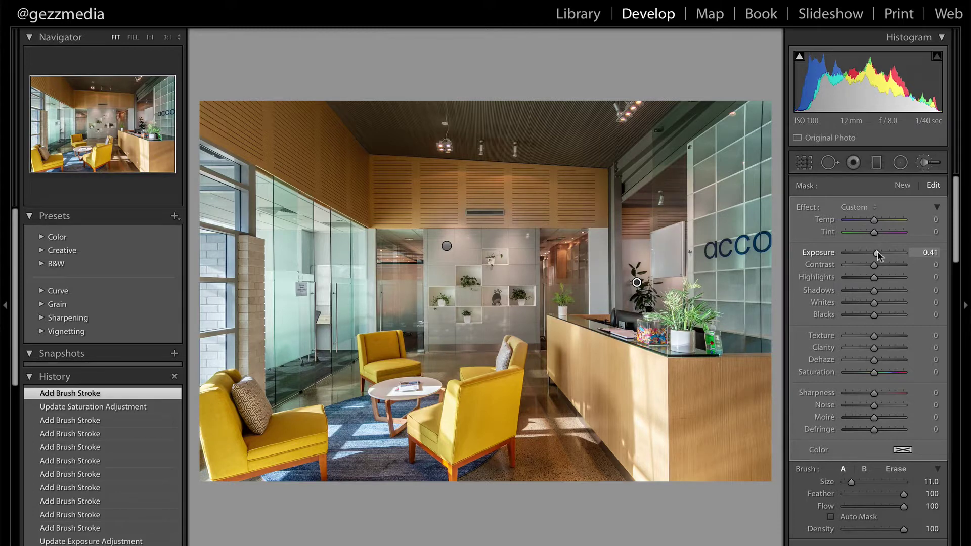
pyautogui.click(636, 282)
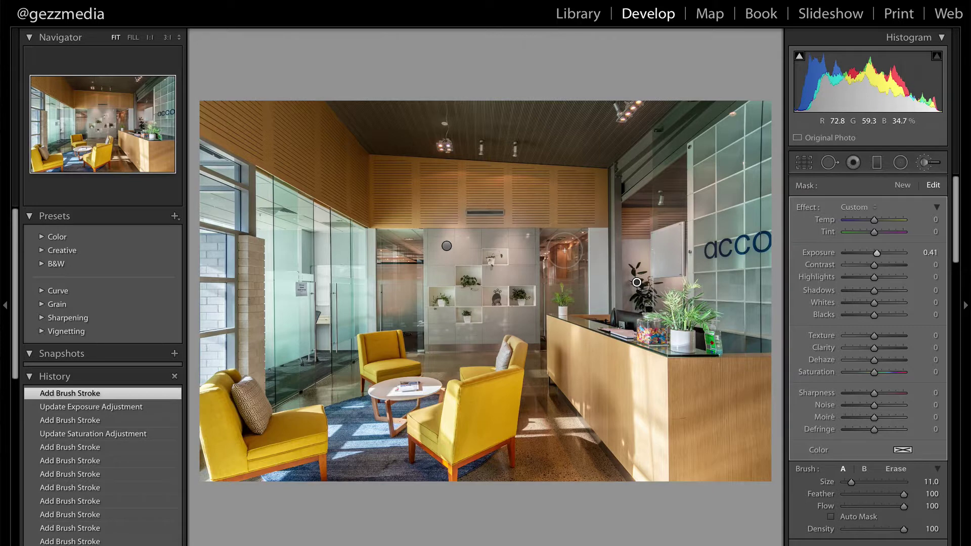
pyautogui.click(563, 249)
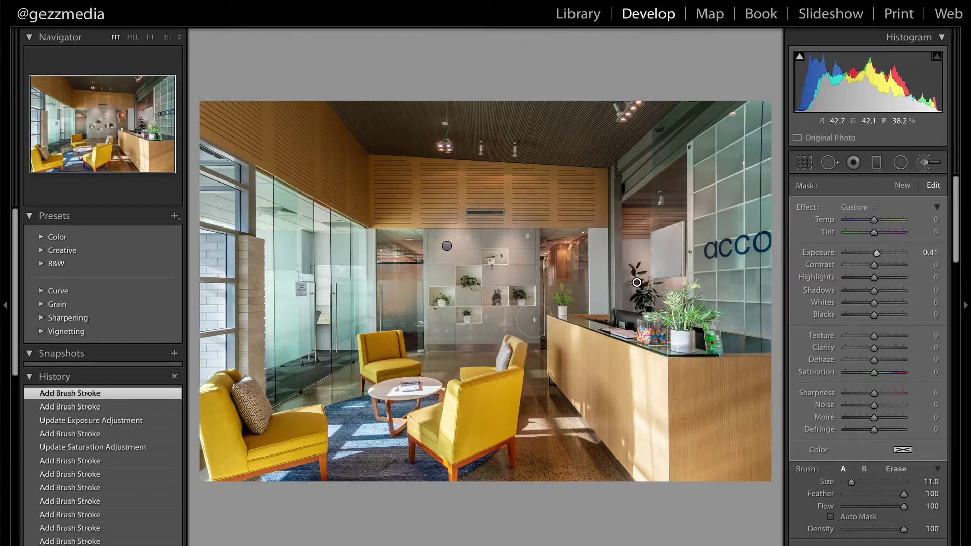
pyautogui.moveTo(534, 319); pyautogui.dragTo(534, 336)
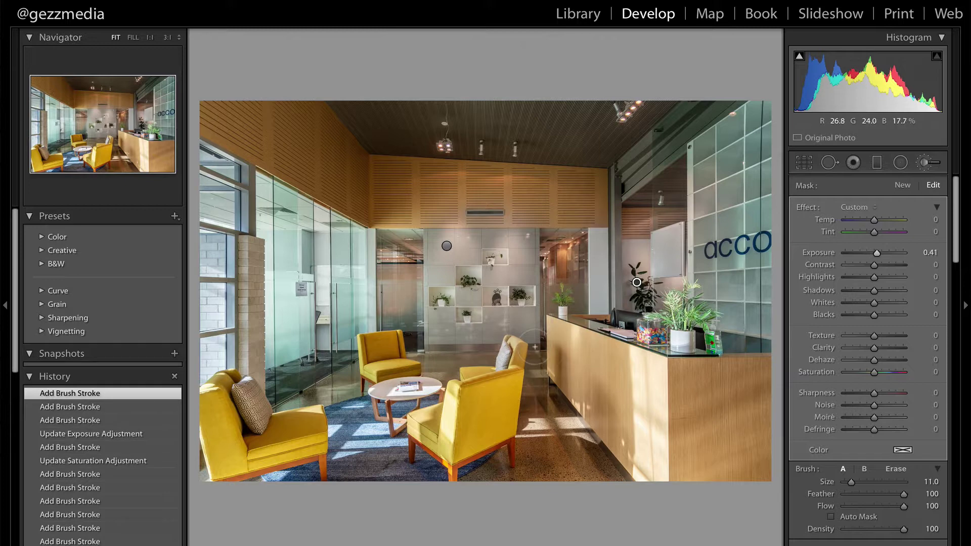
pyautogui.click(535, 347)
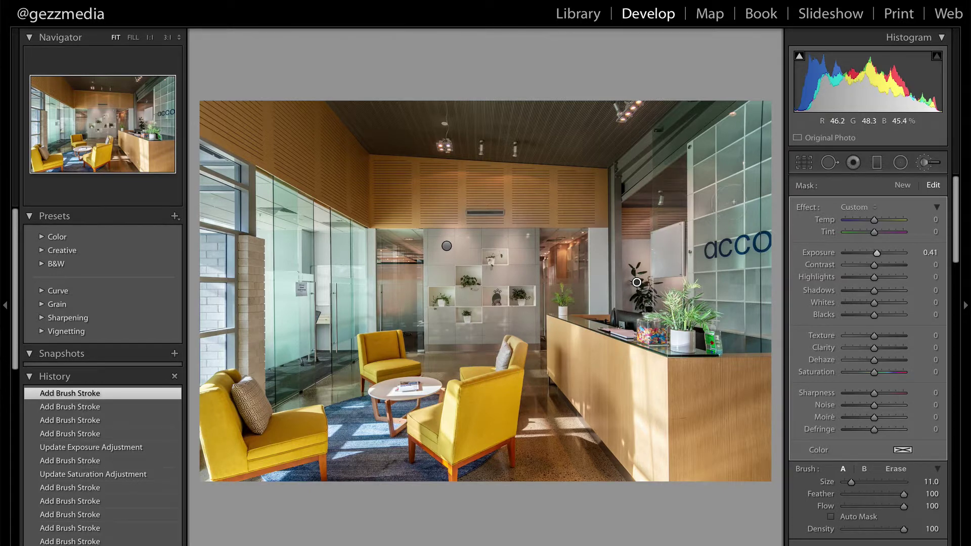
# Compare the edit against the original with \, then set overall exposure to +0.47
pyautogui.press('k')
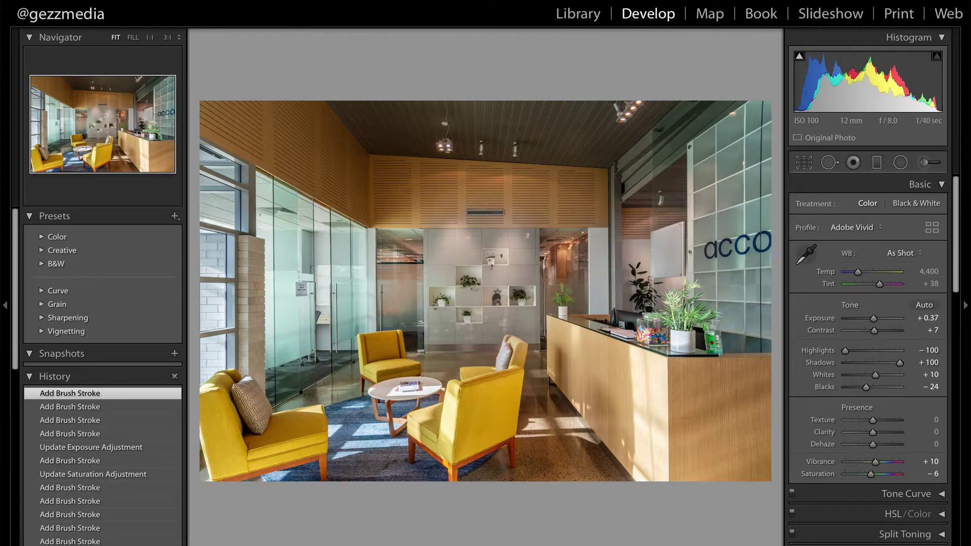
pyautogui.press('\\')
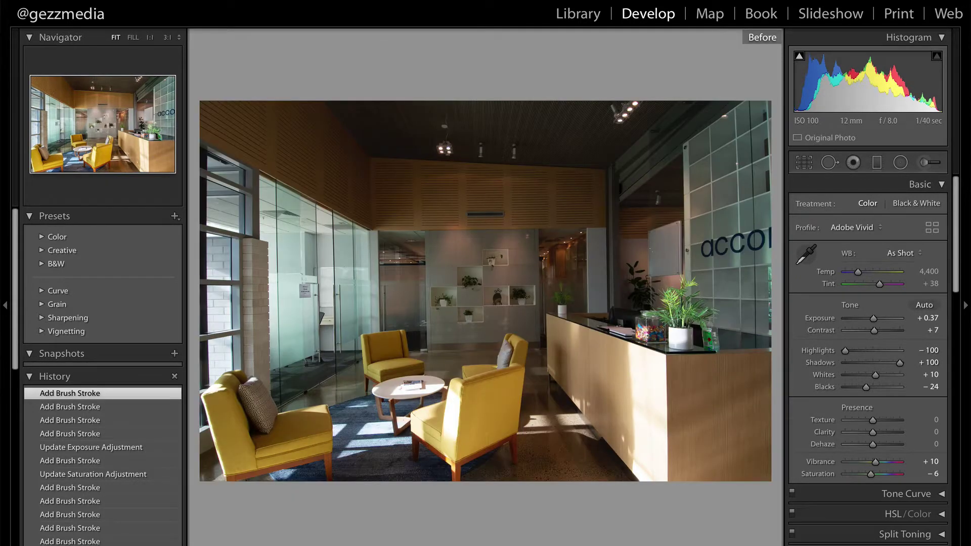
pyautogui.press('\\')
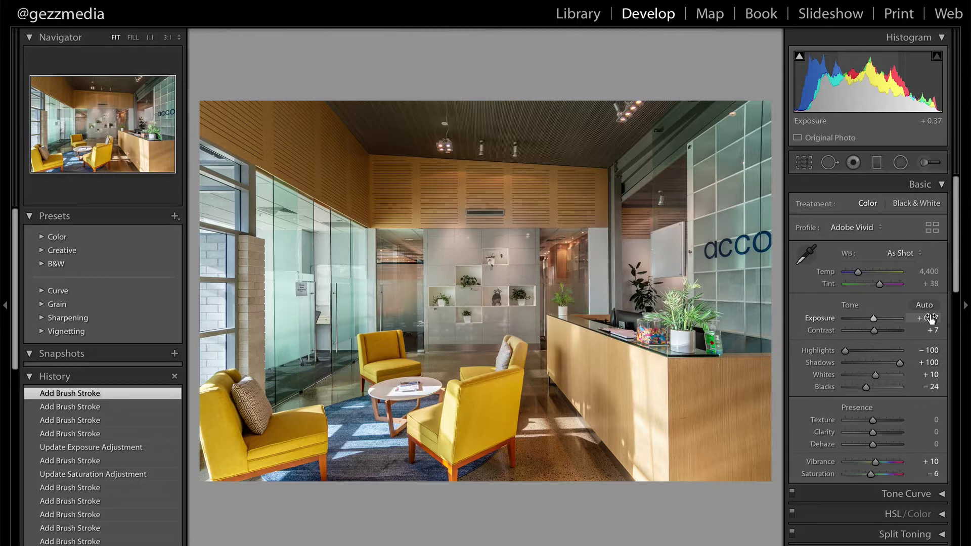
pyautogui.press('Up')
pyautogui.press('Up')
pyautogui.press('Up')
pyautogui.press('Down')
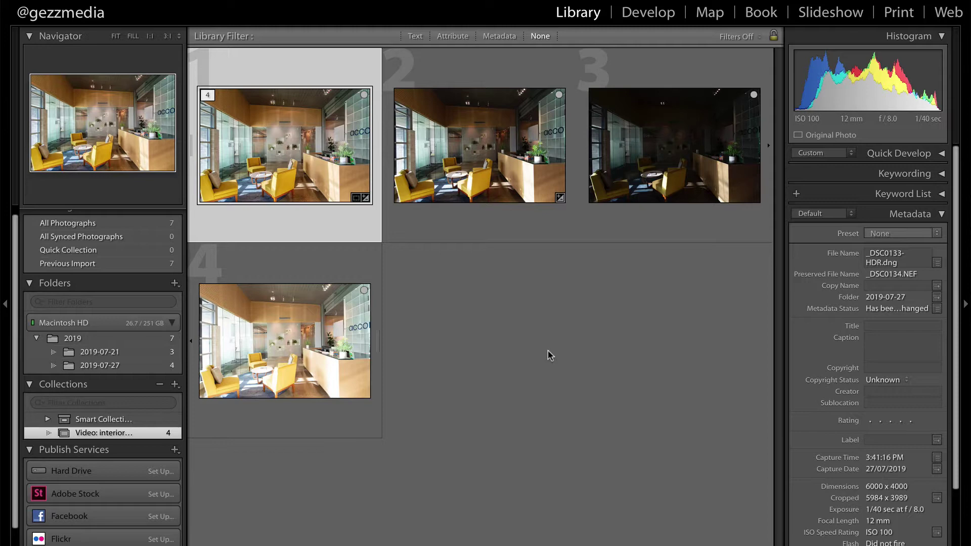
# View the HDR lobby in Loupe, flip to _DSC0133.NEF, and return to the HDR
pyautogui.press('e')
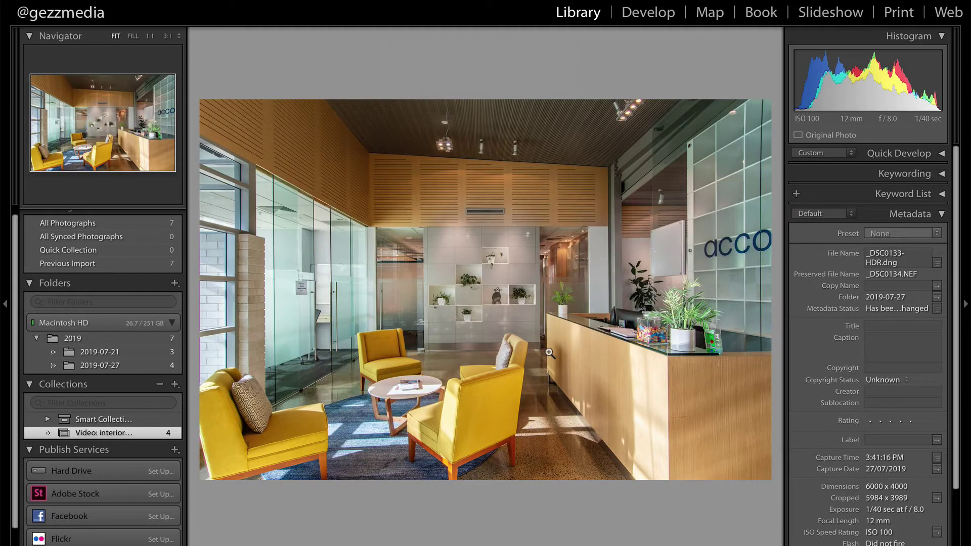
pyautogui.press('Right')
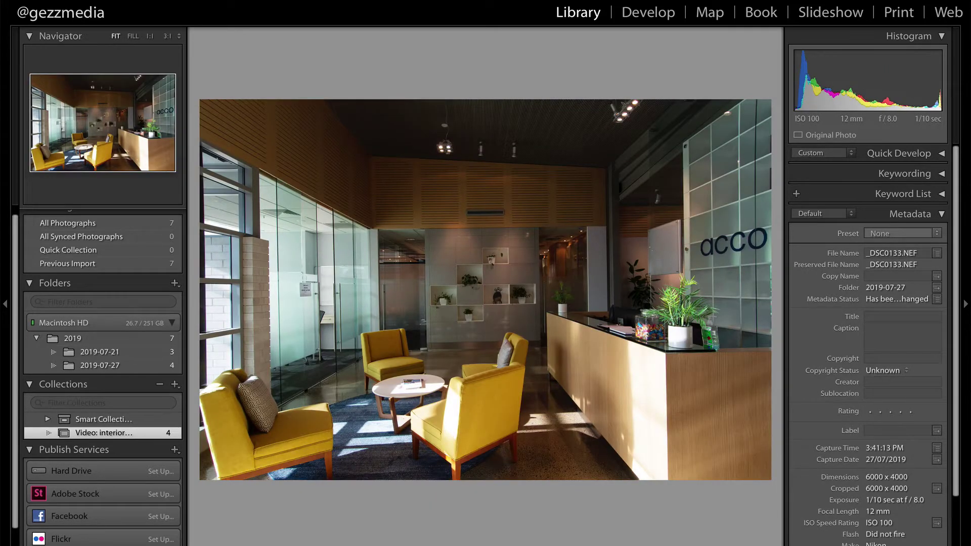
pyautogui.press('Left')
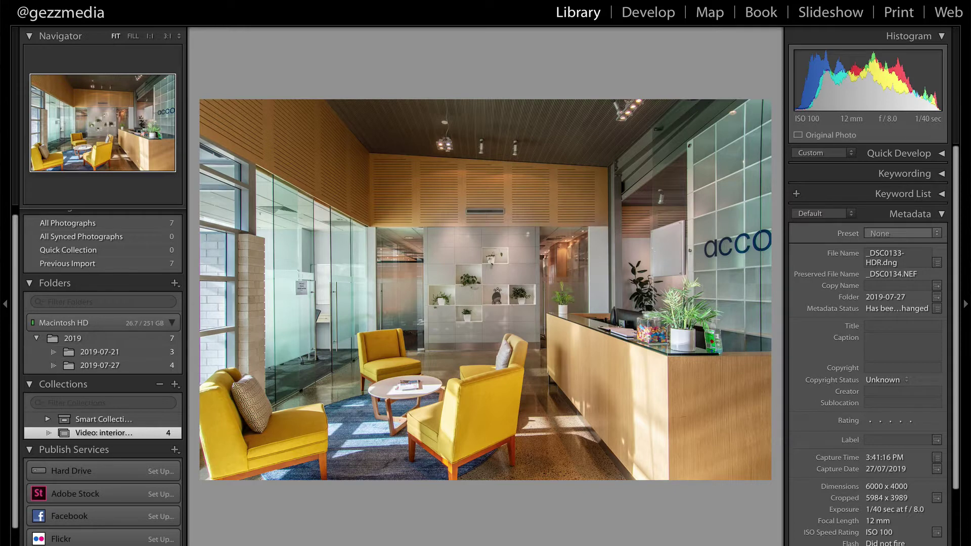